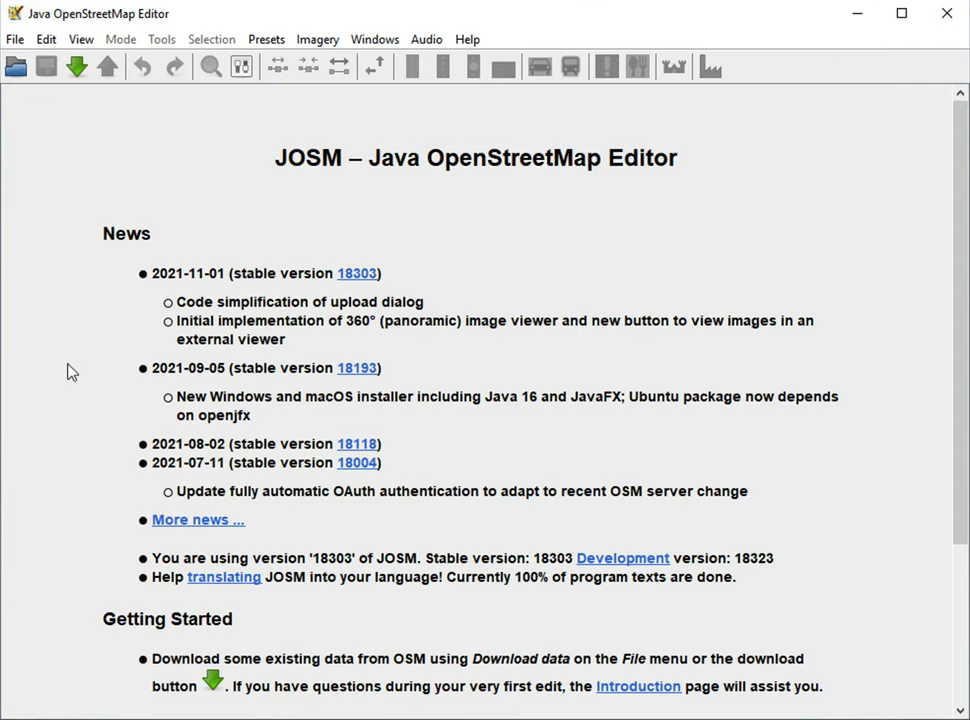
Step: Download the OpenStreetMap data for a rectangle between the streams, spanning about 4.0427, -73.9101 to 4.0612, -73.8829
click(77, 70)
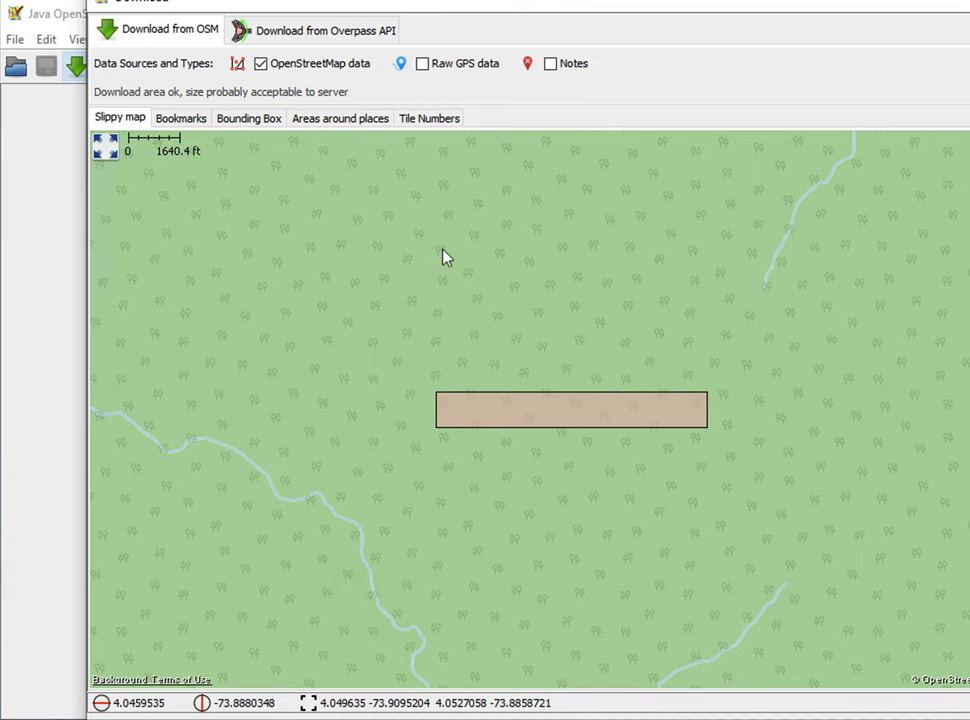
drag(429, 294, 742, 508)
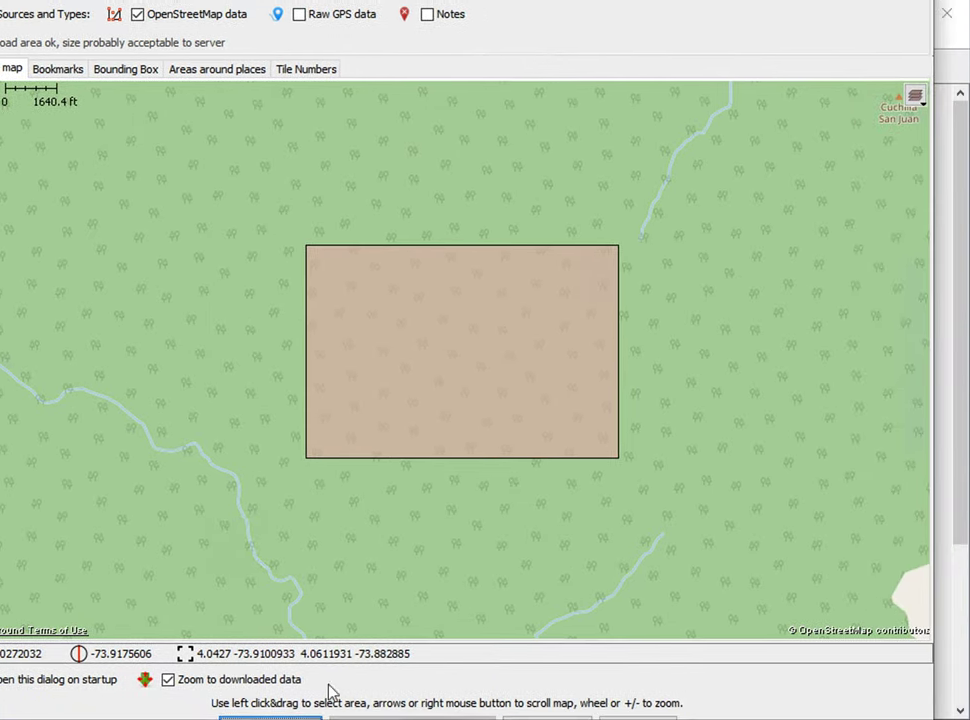
click(270, 717)
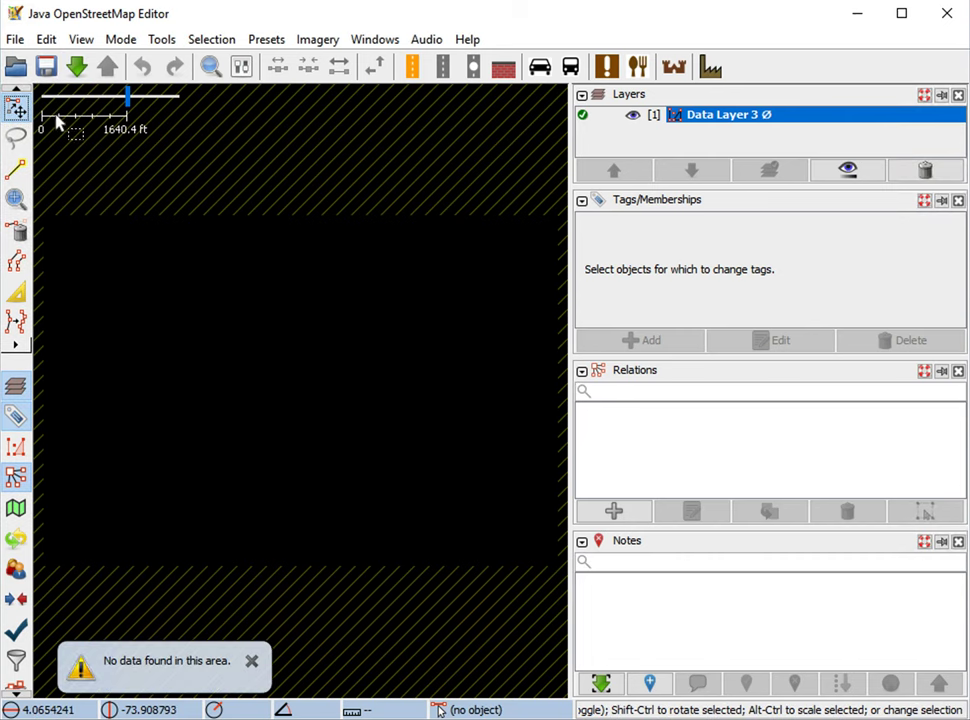
Step: Toggle Expert Mode off and back on in the preferences and leave them without saving
click(50, 40)
click(196, 549)
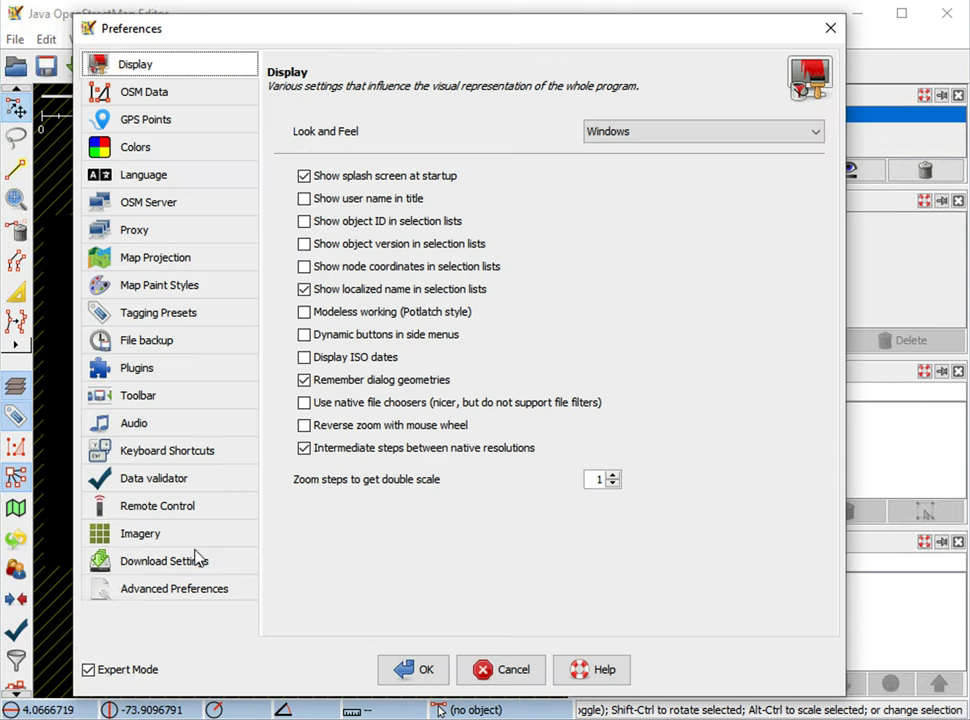
click(156, 671)
click(156, 671)
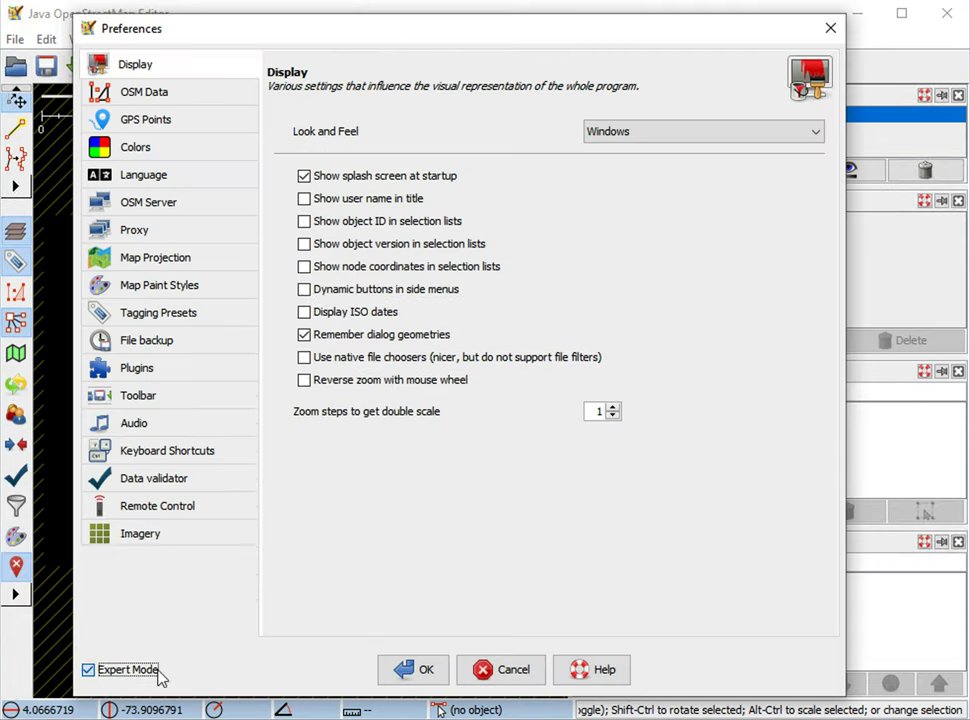
click(156, 671)
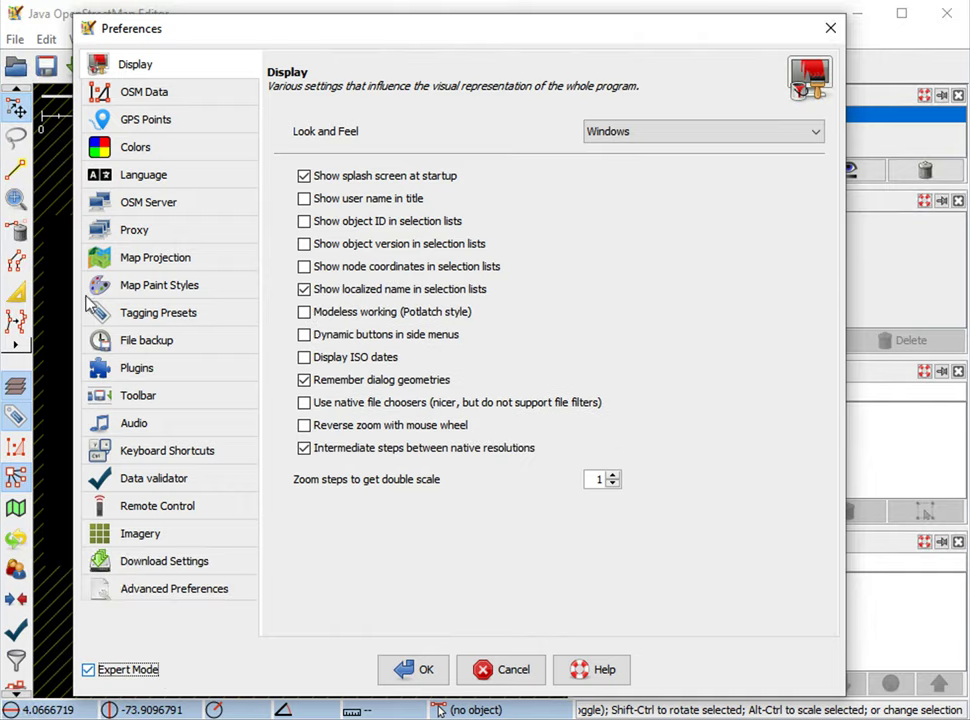
click(498, 678)
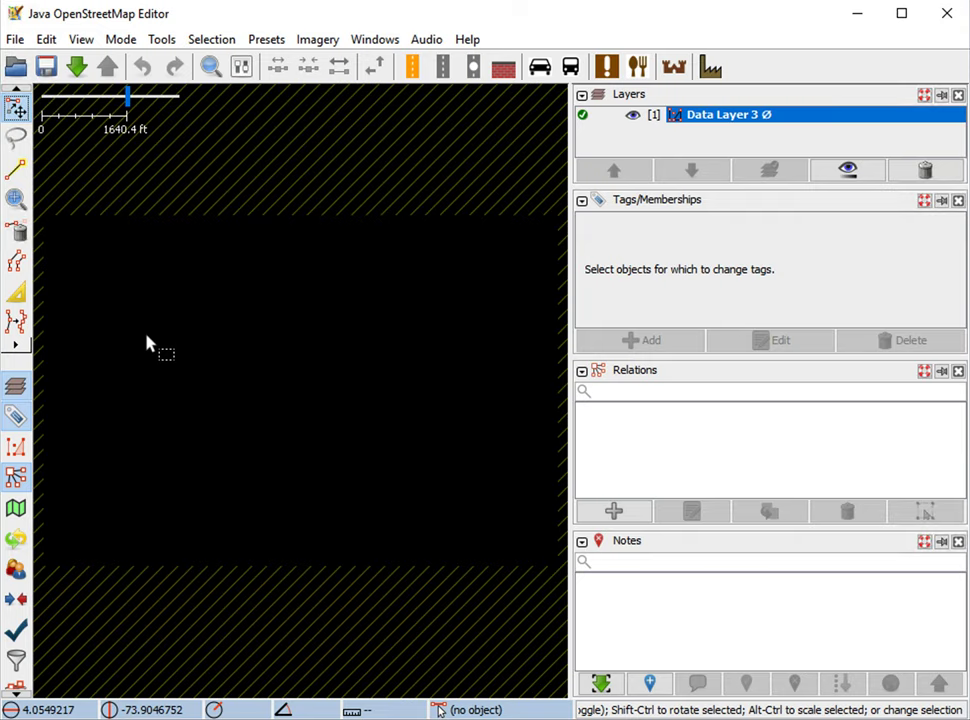
Step: Draw an open zigzag way of seven nodes, about 3.03 mi long, across the downloaded area and finish drawing
key(a)
click(73, 247)
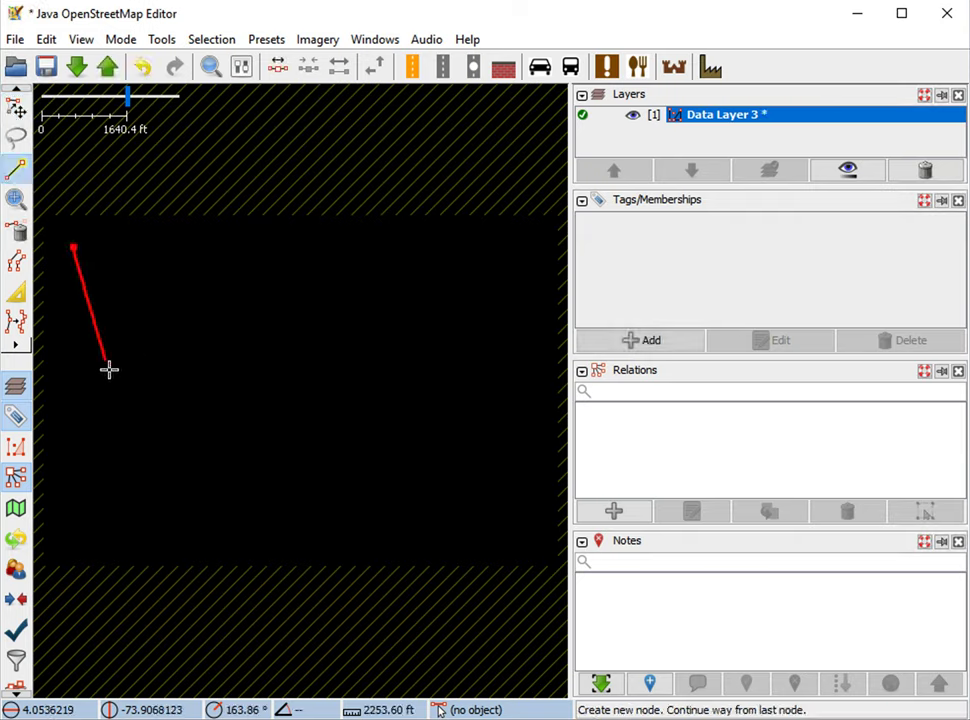
click(108, 368)
click(260, 459)
click(397, 413)
click(448, 319)
click(556, 409)
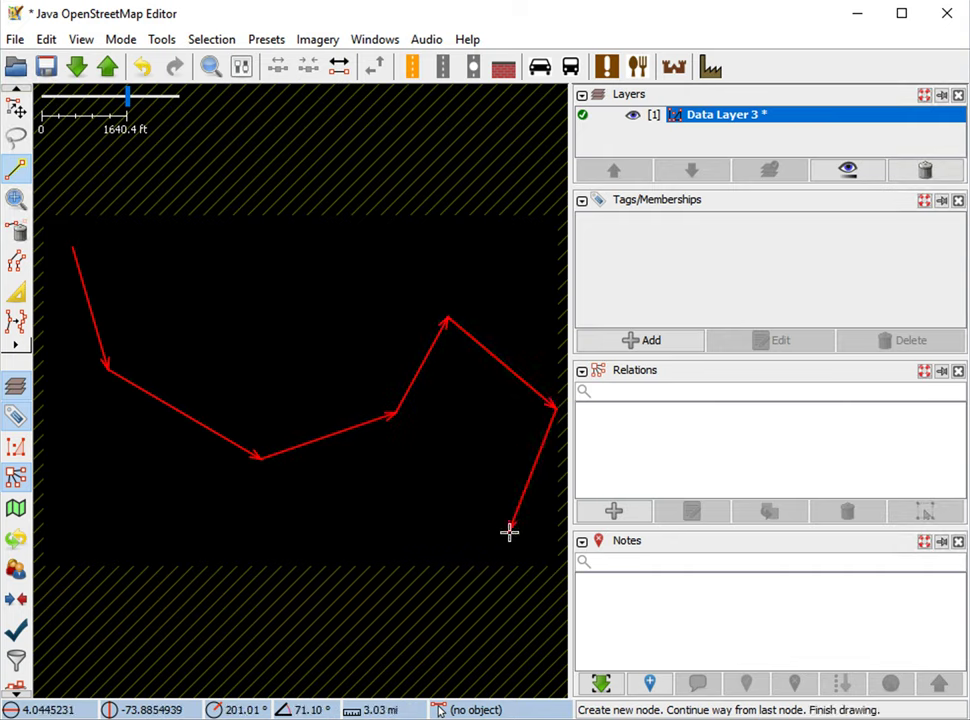
click(510, 531)
key(s)
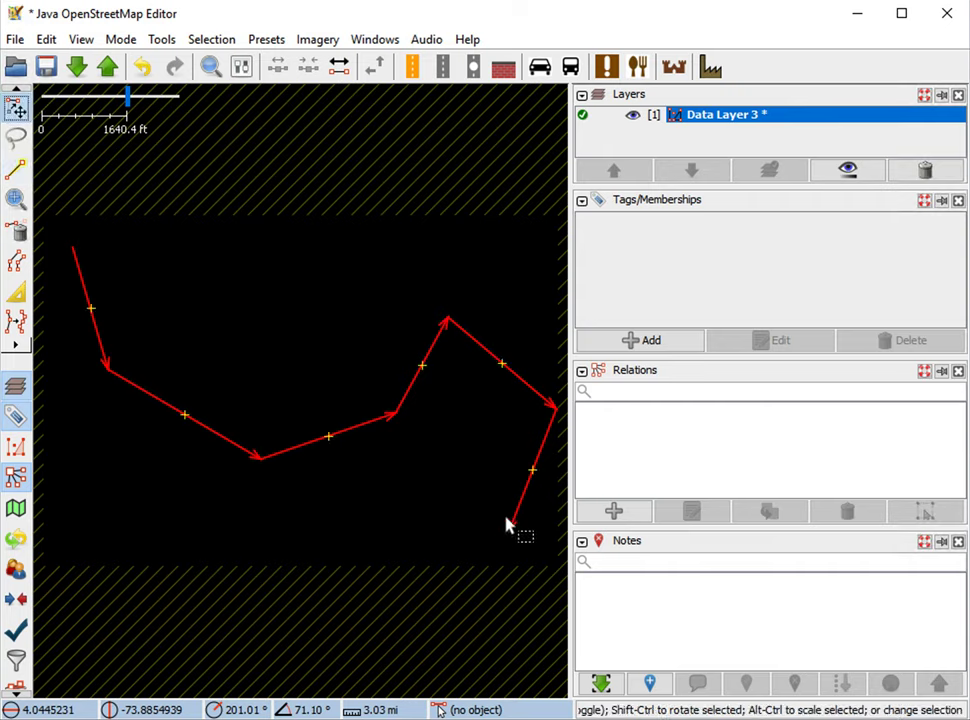
Step: Try the Improve Way Accuracy mode on the drawn way, switching between it and the selection modes, and clear the selection
click(16, 322)
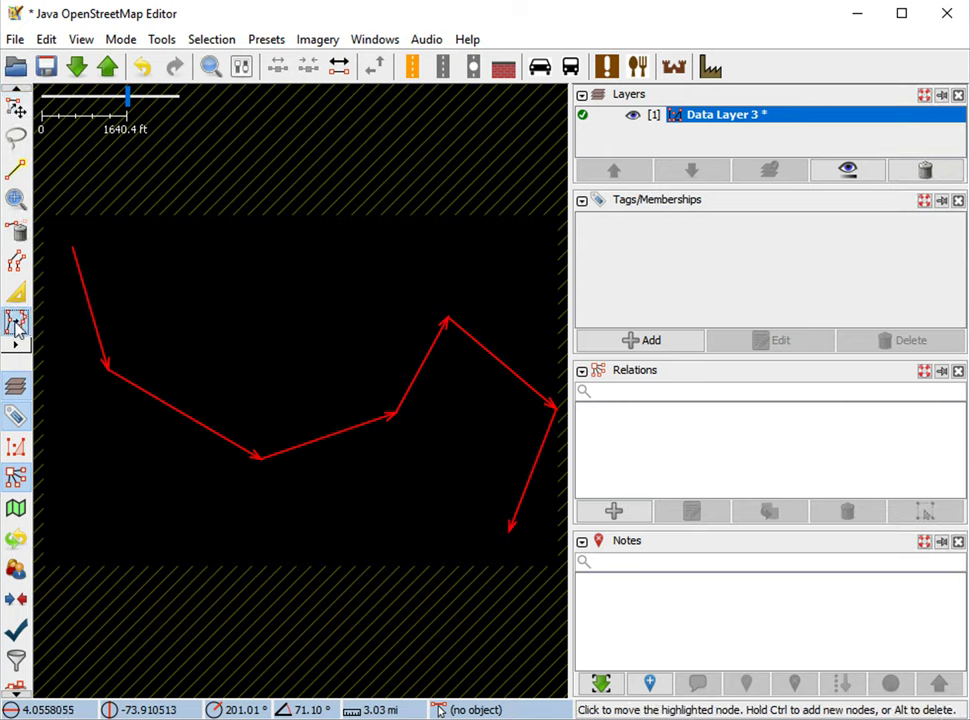
click(16, 104)
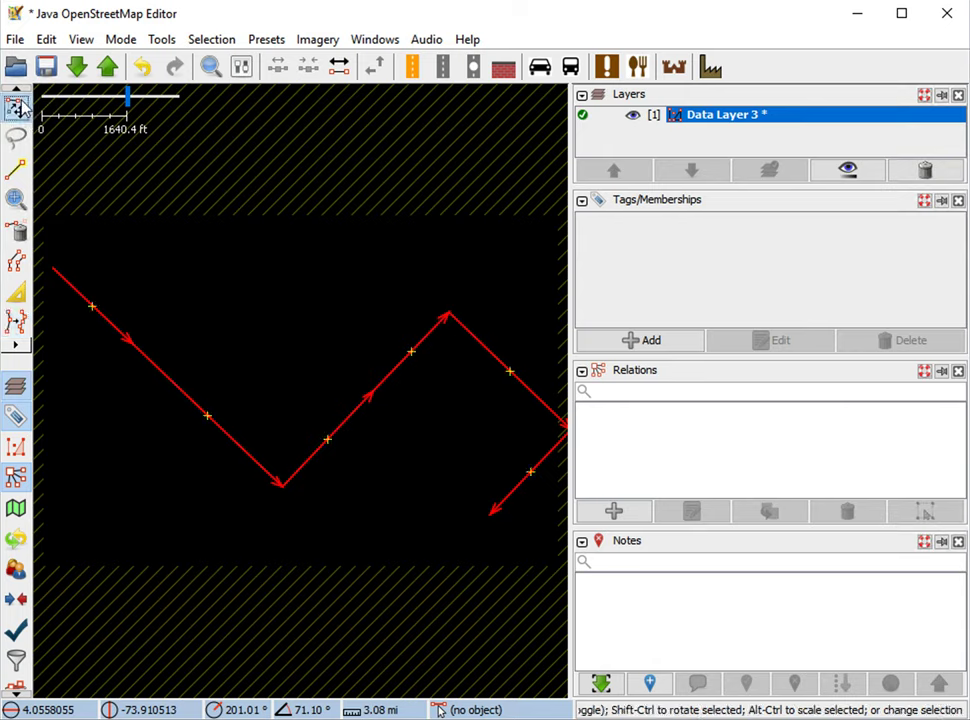
click(17, 135)
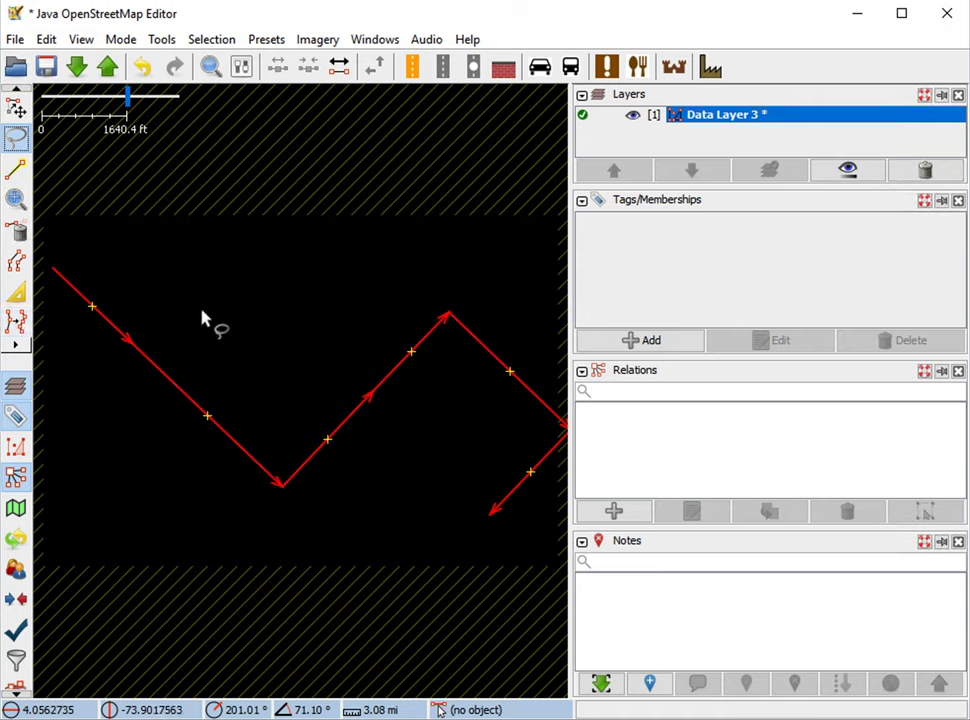
key(w)
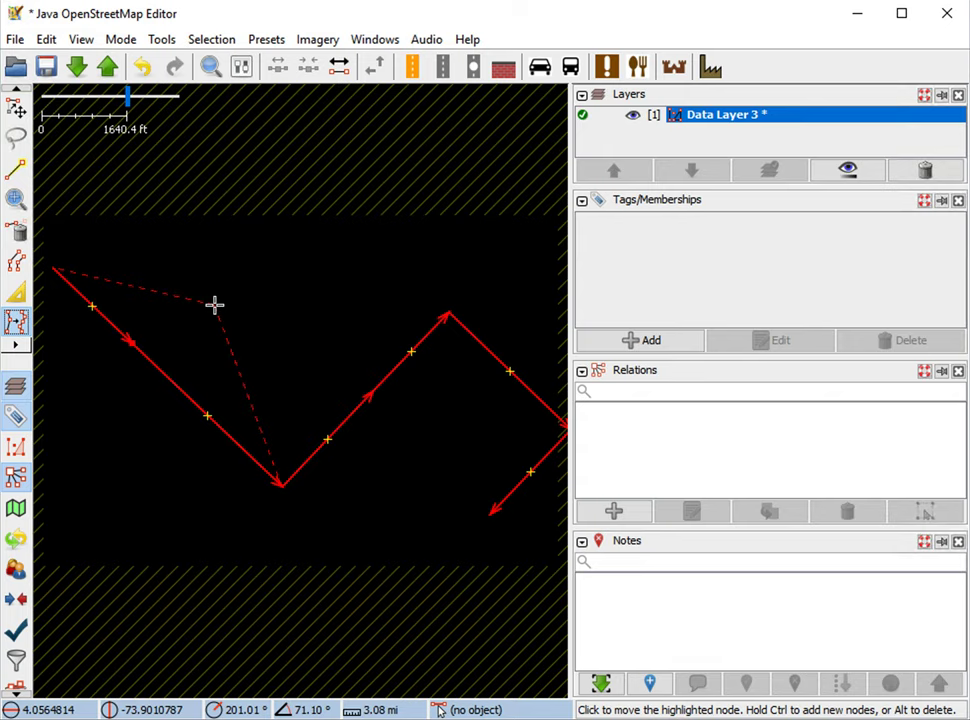
key(Escape)
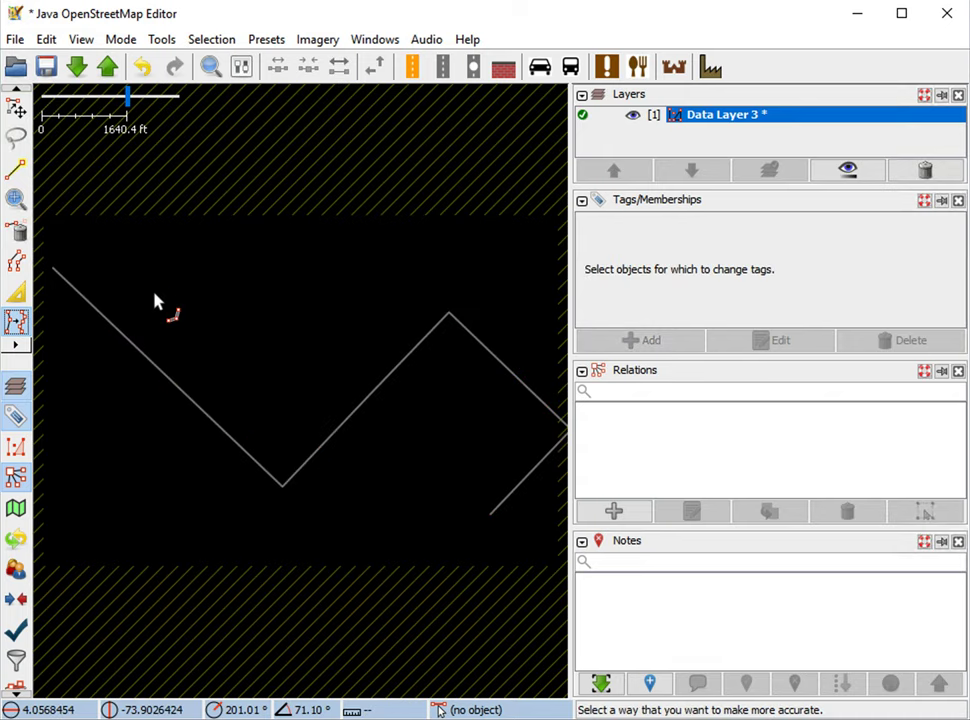
Step: Try a lasso selection across the western part of the way and undo the last change to its shape
key(s)
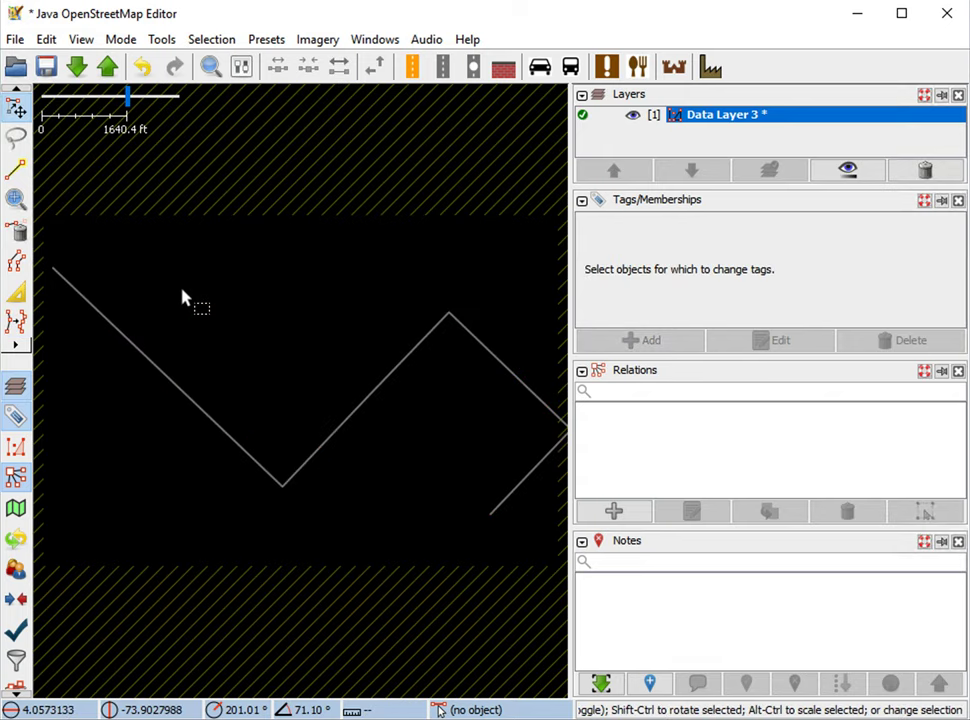
key(s)
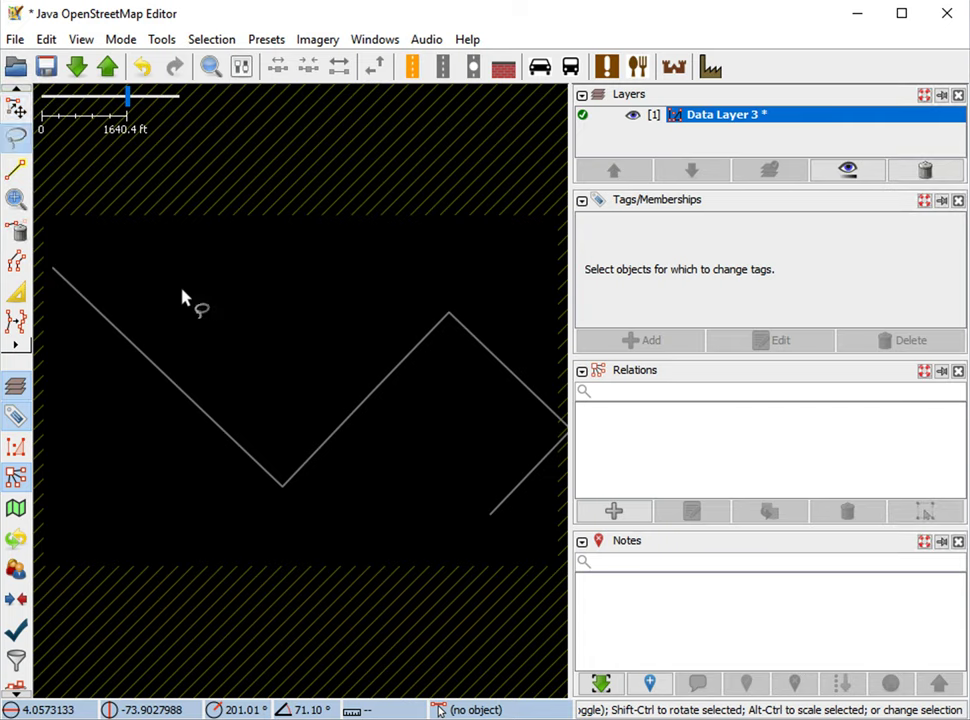
mouse_move(348, 484)
mouse_down()
mouse_move(300, 283)
mouse_move(403, 292)
mouse_move(460, 478)
mouse_move(535, 368)
mouse_move(215, 430)
mouse_move(101, 277)
mouse_move(118, 325)
mouse_up()
key(Escape)
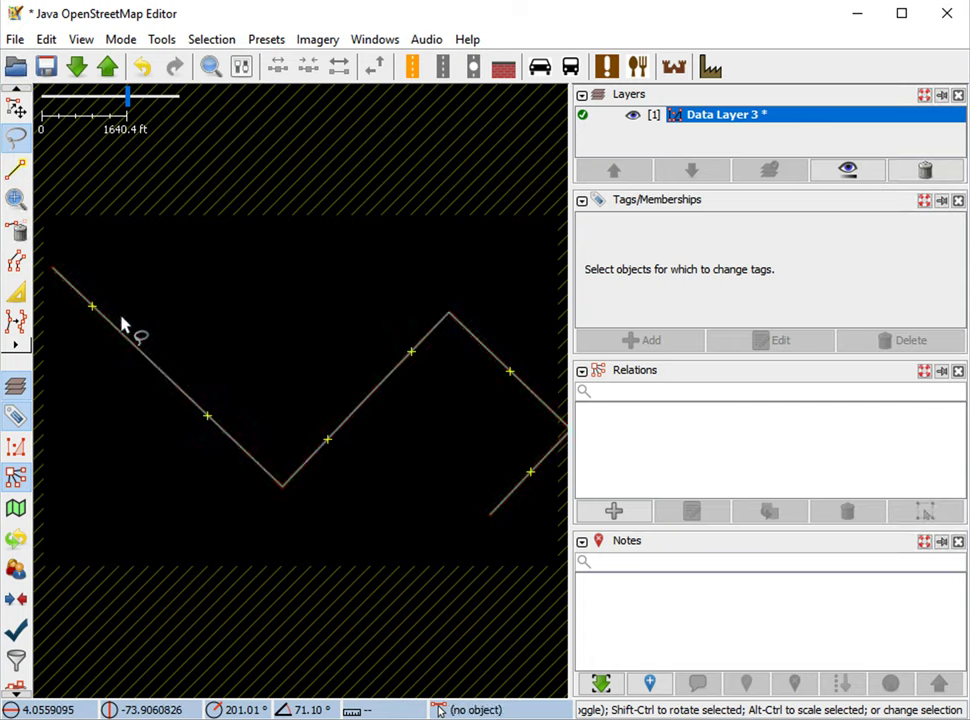
key(ctrl+z)
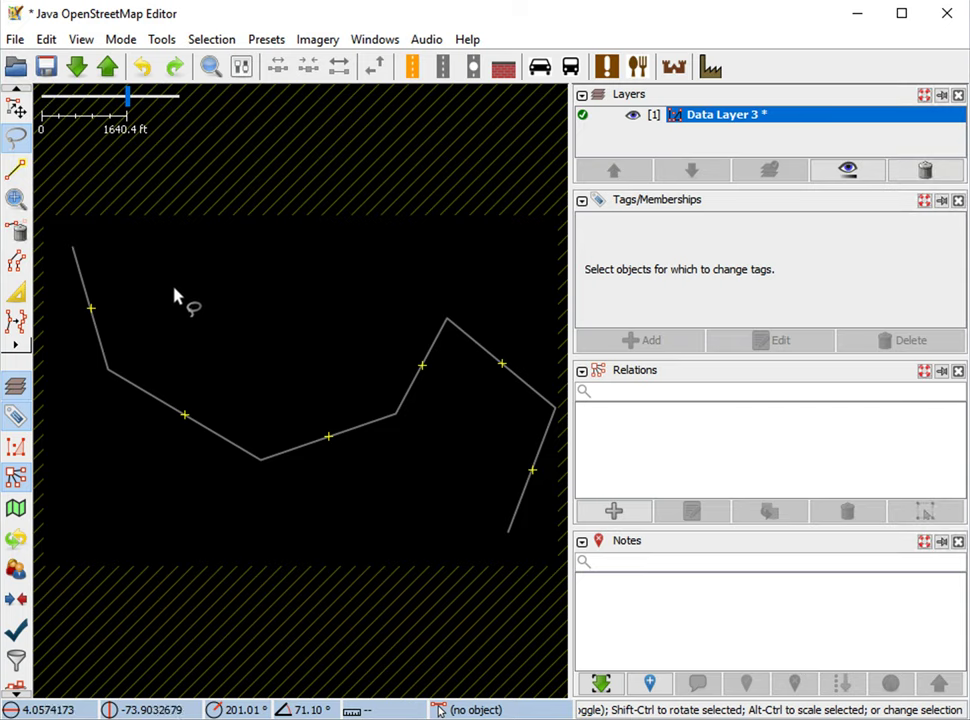
Step: Activate Improve Way Accuracy and select the drawn way as the one to refine
key(w)
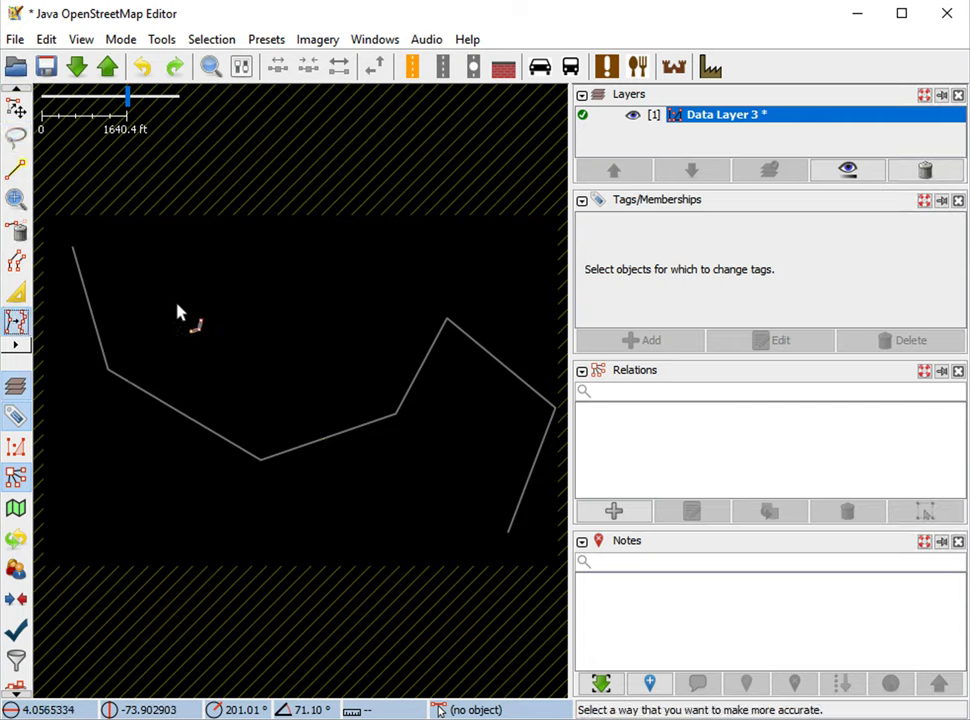
click(100, 333)
click(95, 326)
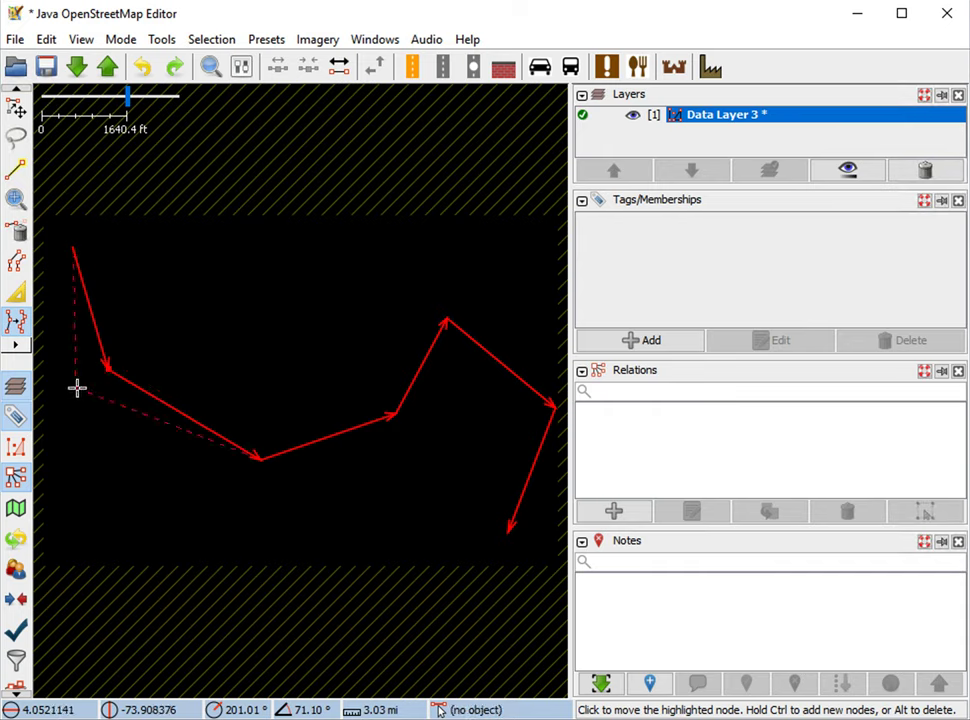
Step: Move the second node of the way to several nearby positions and return it to its original place
click(127, 352)
click(93, 360)
click(89, 379)
click(132, 348)
click(78, 352)
click(91, 379)
click(123, 372)
click(133, 340)
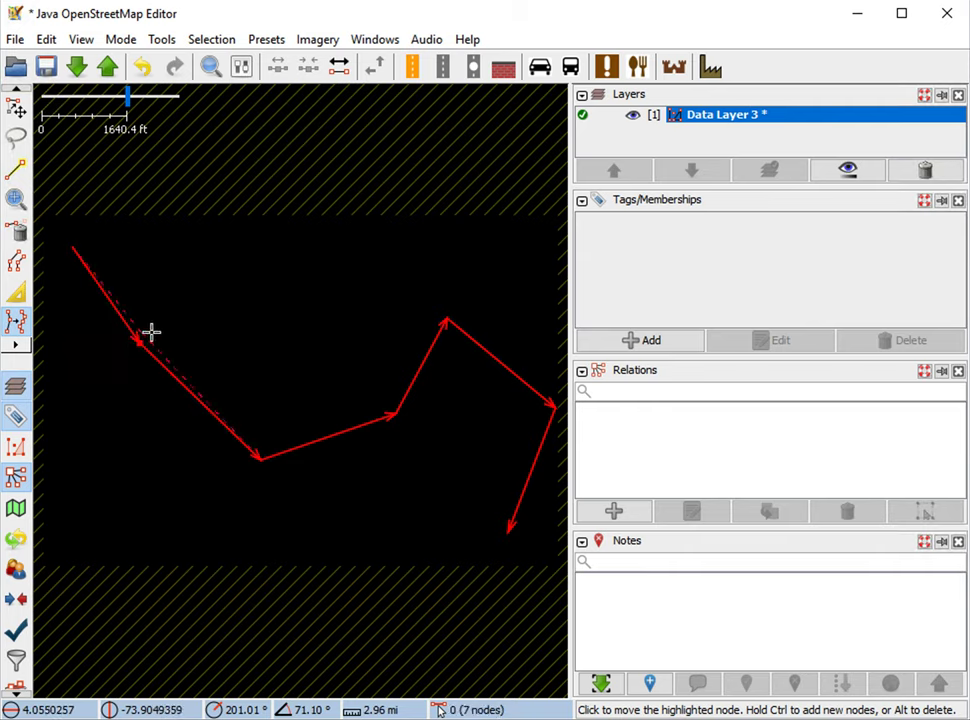
click(109, 369)
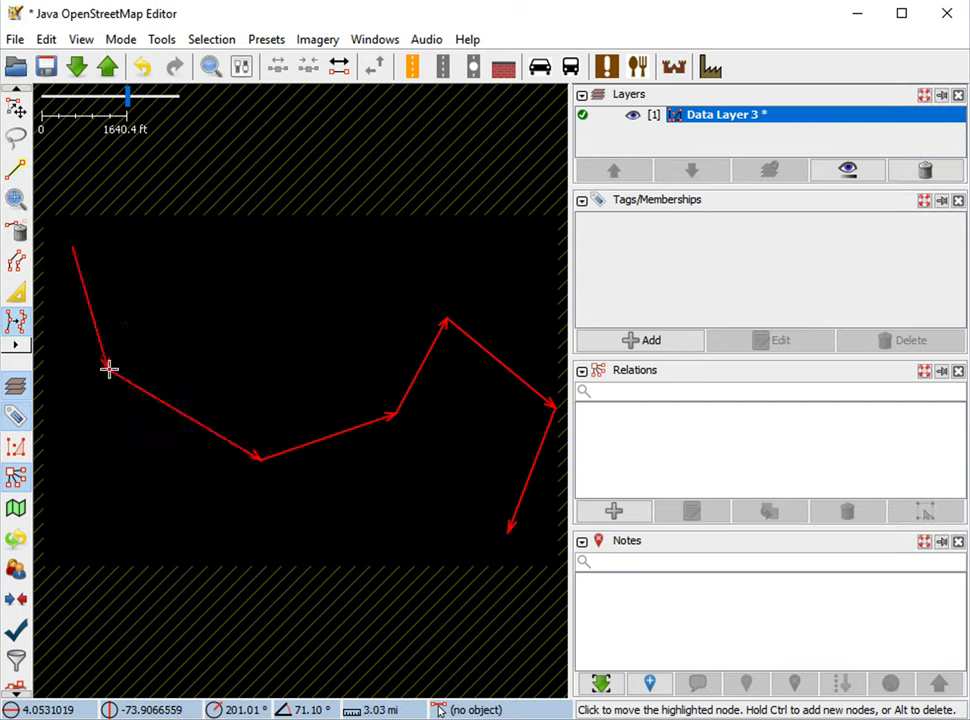
Step: Add three nodes to each of the way's second and third segments, shaping them into a rounded bend
key(ctrl)
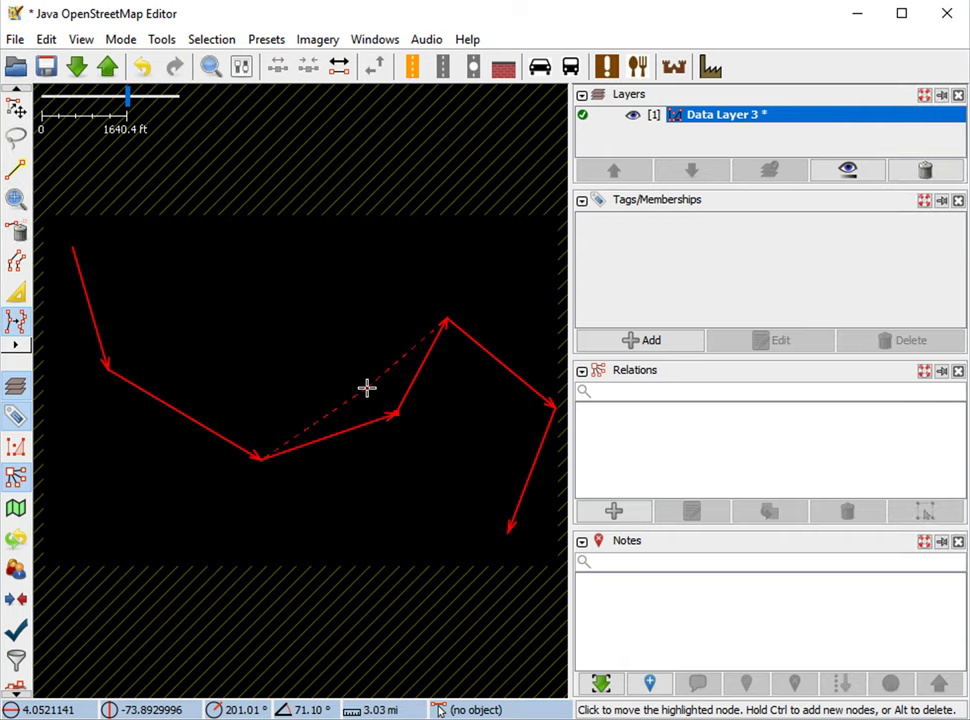
key(ctrl)
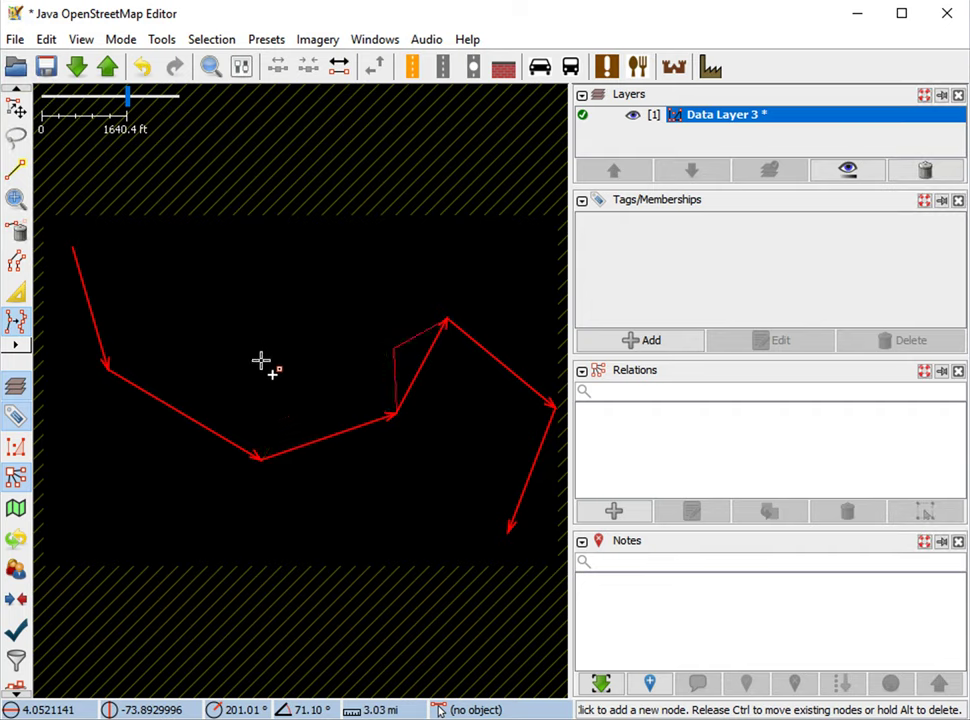
ctrl+click(195, 383)
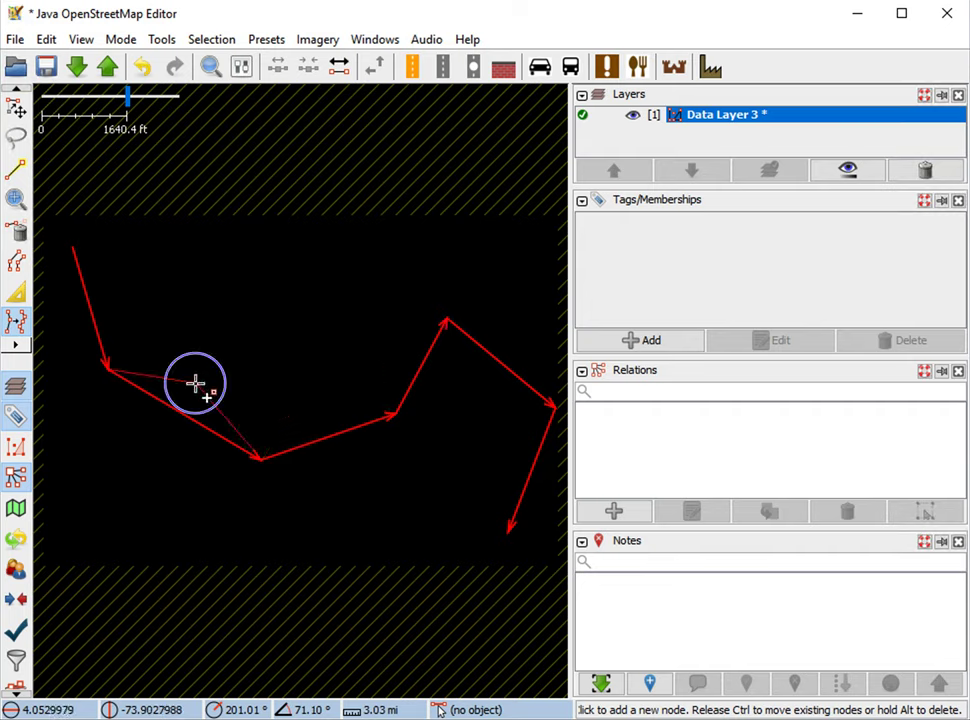
ctrl+click(227, 411)
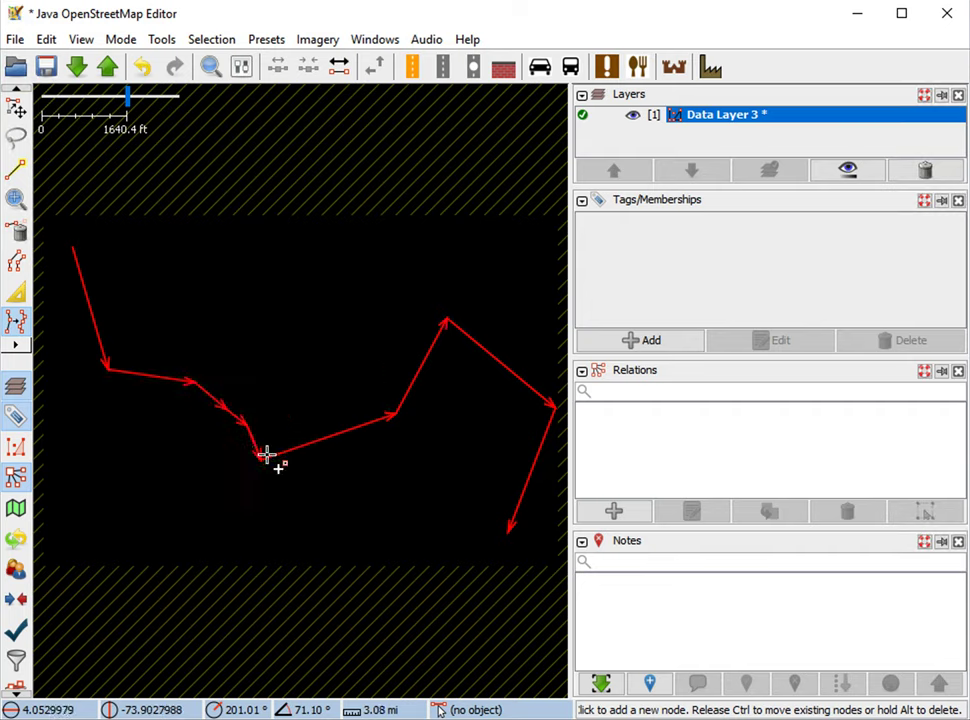
ctrl+click(342, 470)
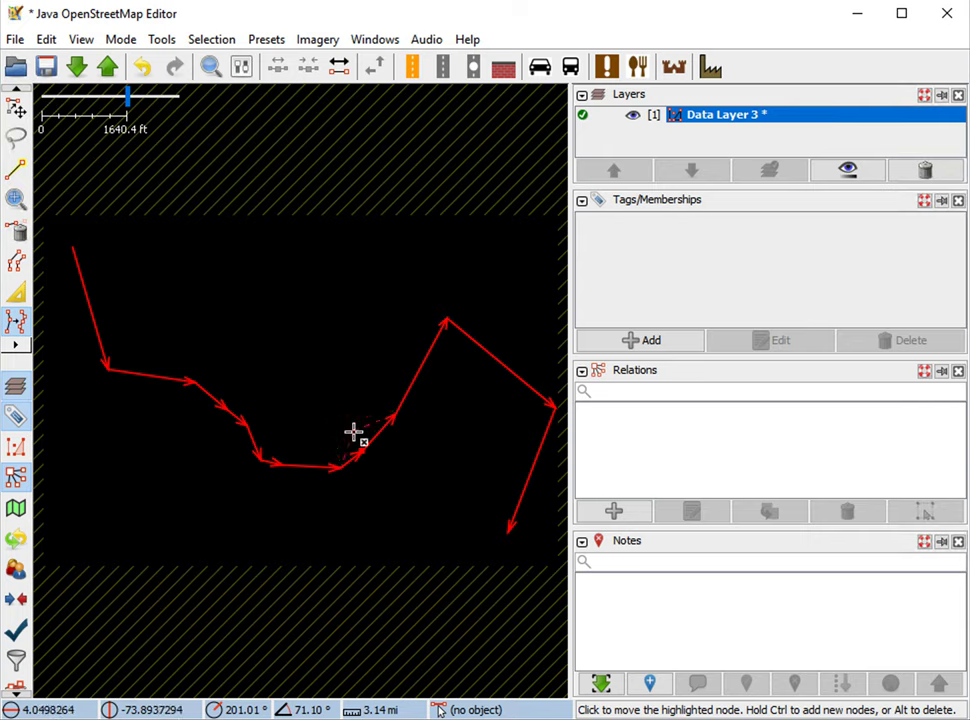
Step: Delete five nodes along the middle bend, leaving two between the way's second node and the one before its peak
key(alt)
key(alt)
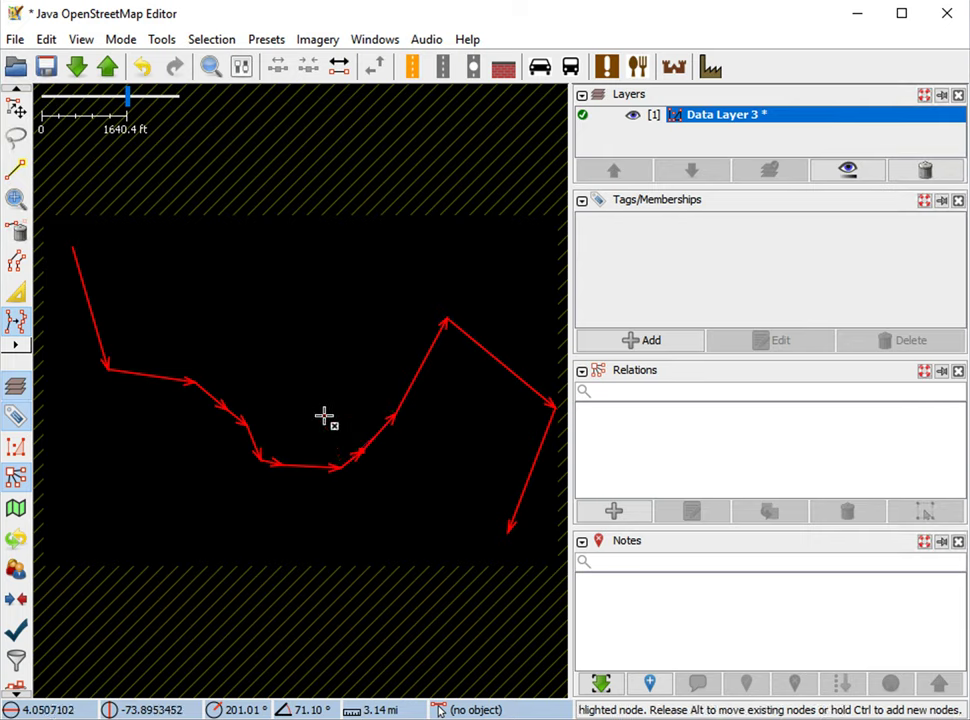
click(375, 463)
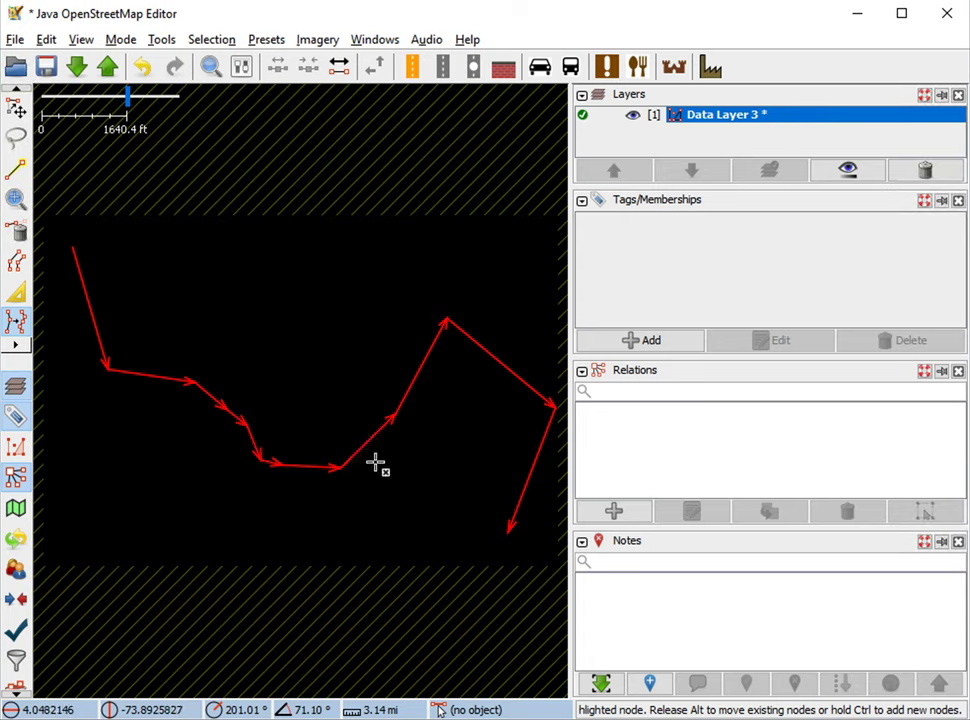
click(254, 455)
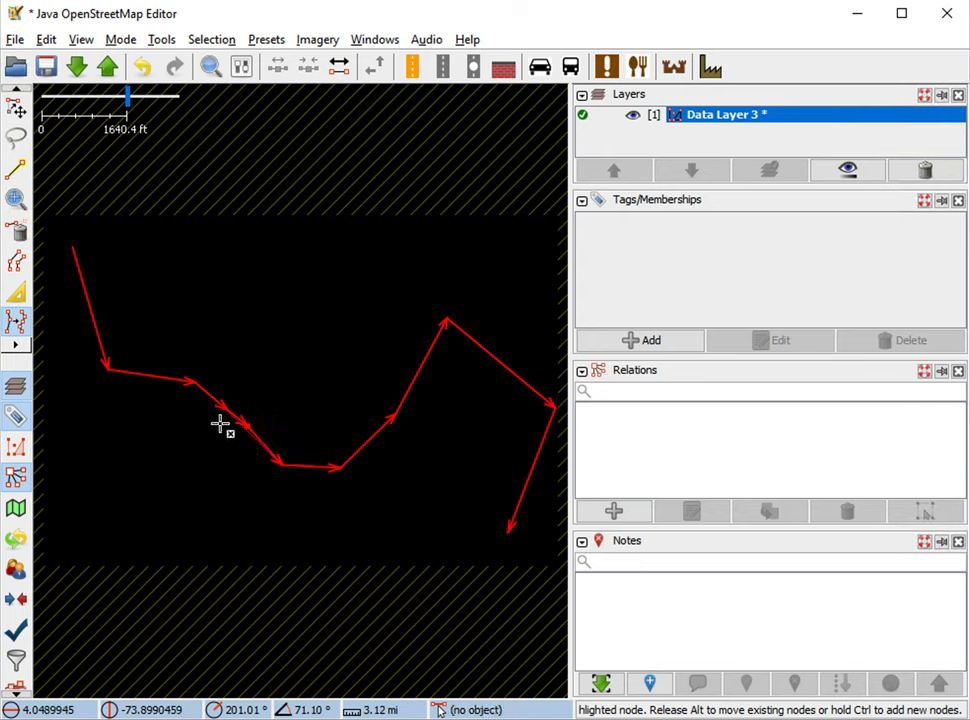
alt+click(160, 405)
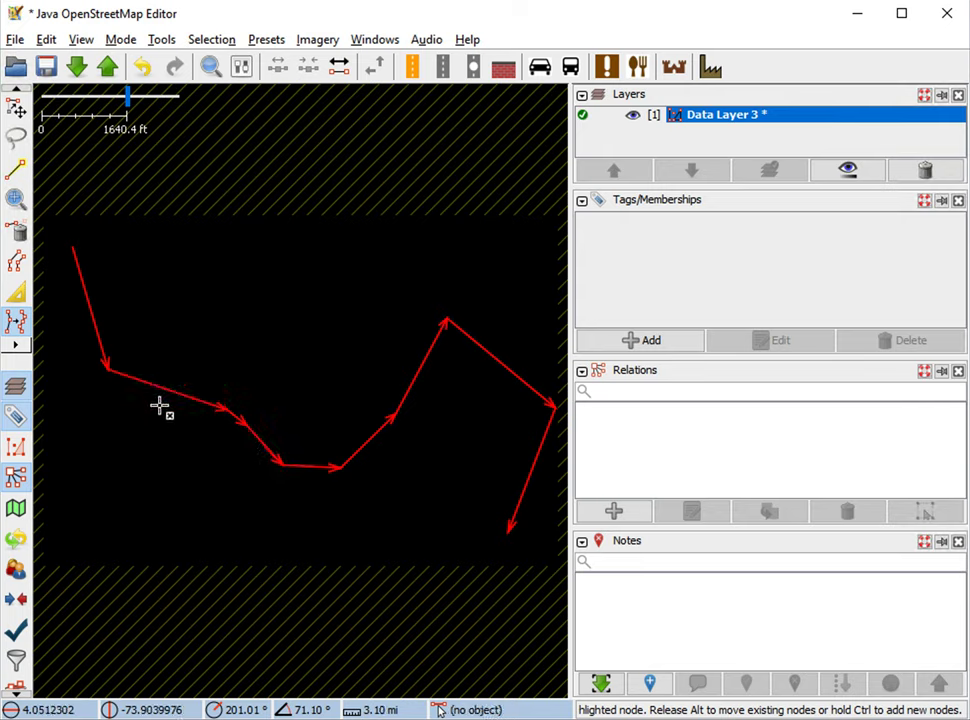
alt+click(245, 440)
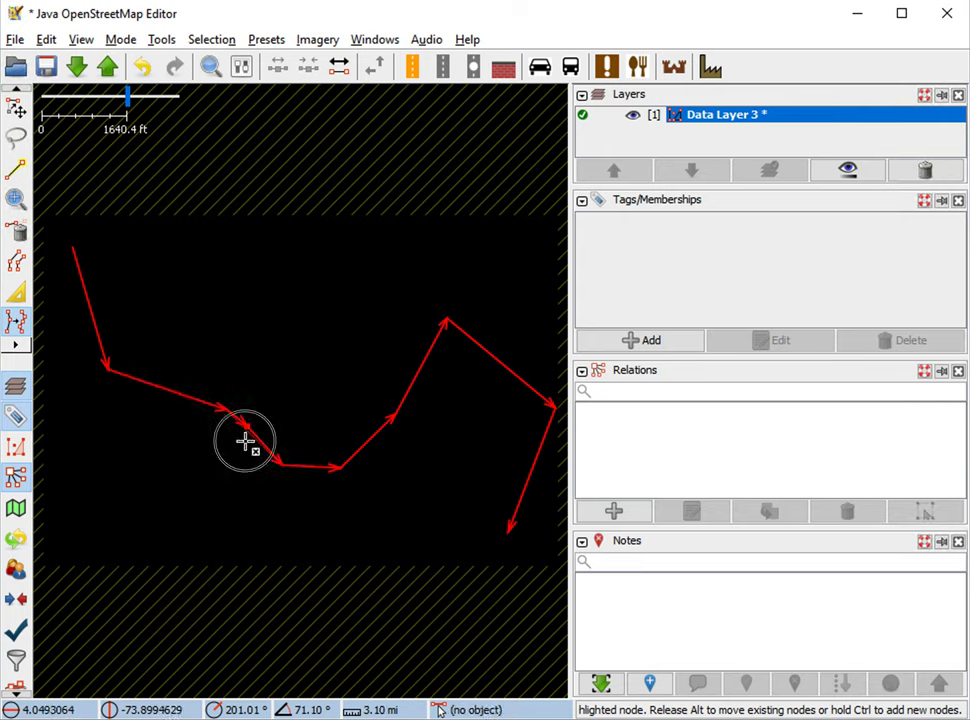
alt+click(340, 463)
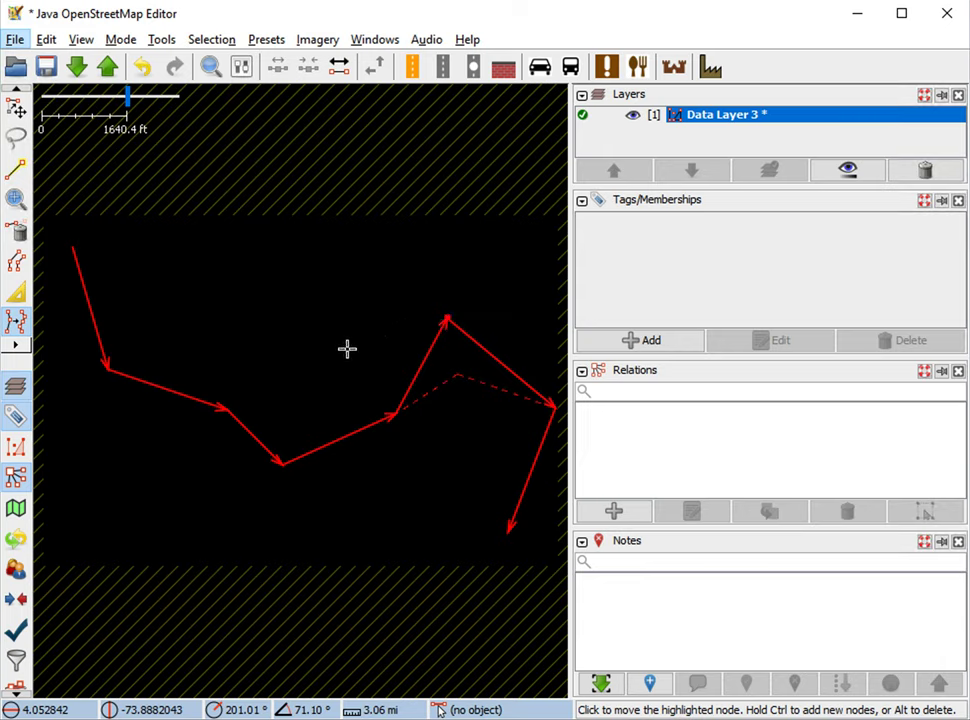
Step: Move the peak node in the eastern half of the way southward to flatten that bend
click(462, 369)
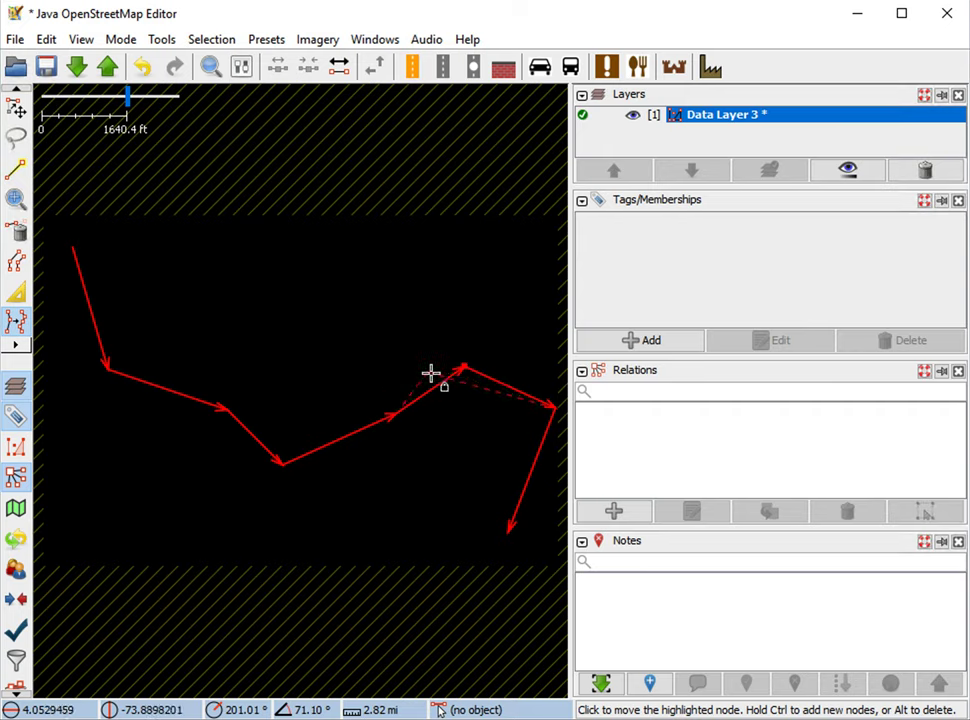
Step: Move the peak node in the eastern half of the way westward and then back to its former place
click(346, 367)
click(438, 364)
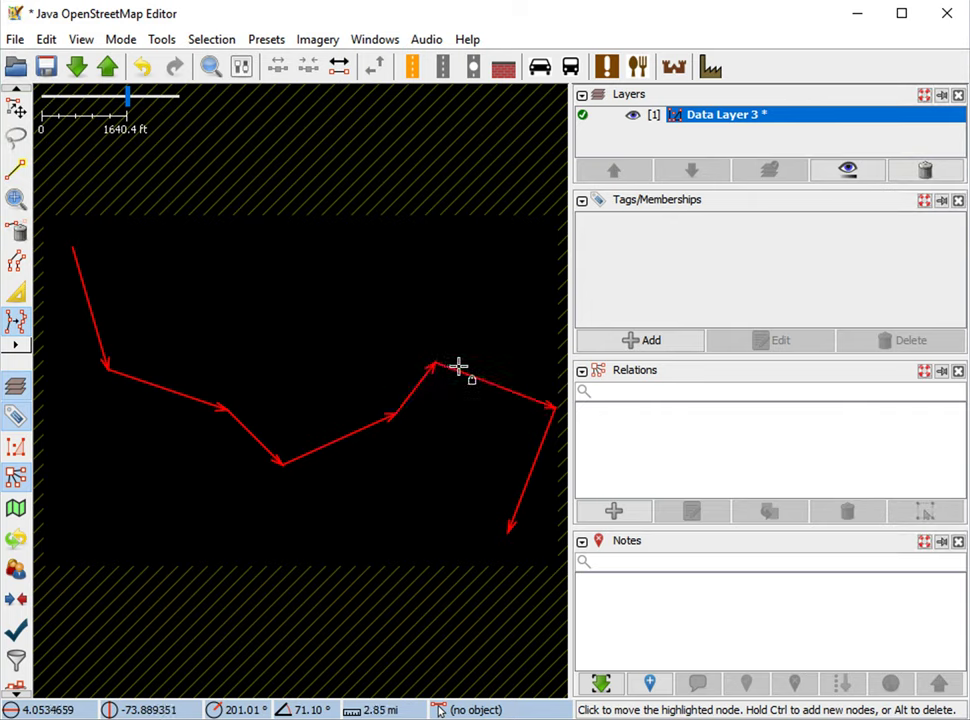
click(469, 367)
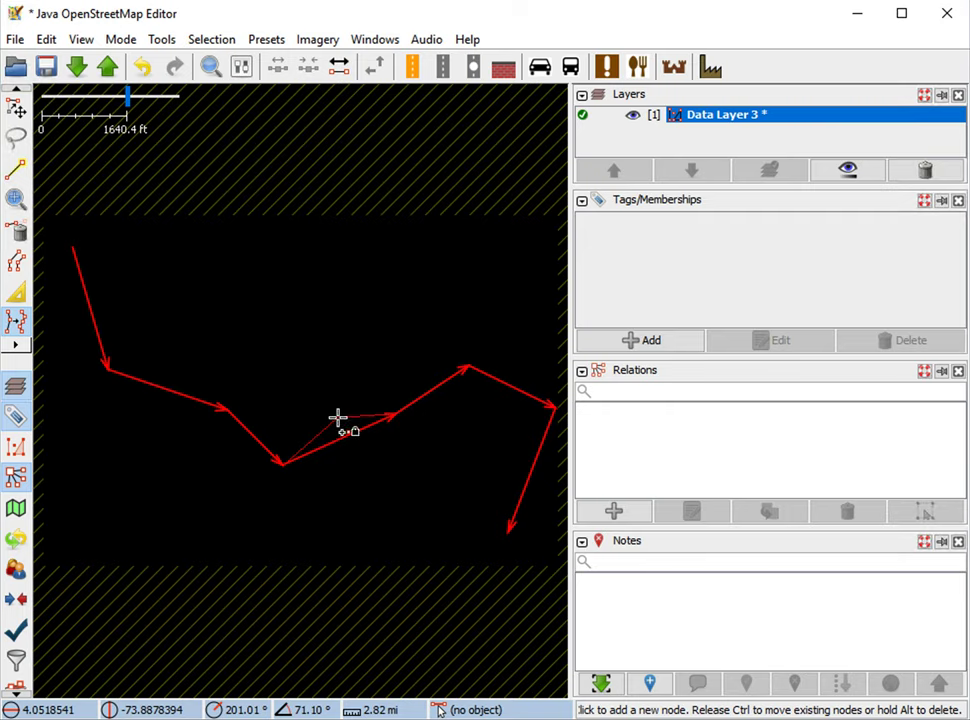
Step: Add two nodes to the segment rising from the way's lowest middle node, one up near its eastern end and one west of that low node
click(405, 373)
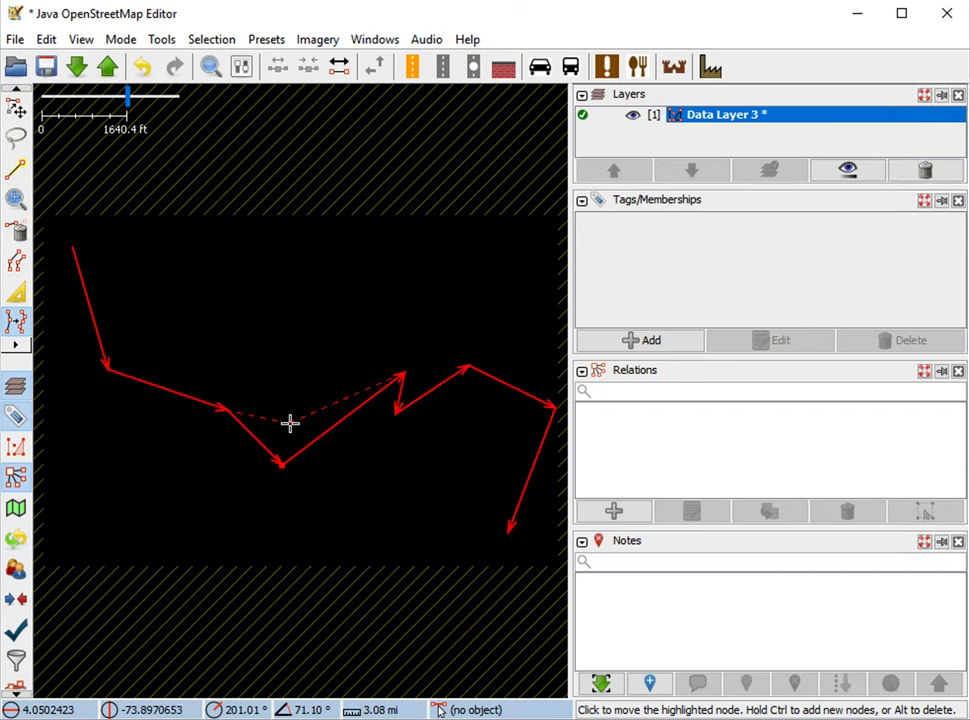
key(ctrl)
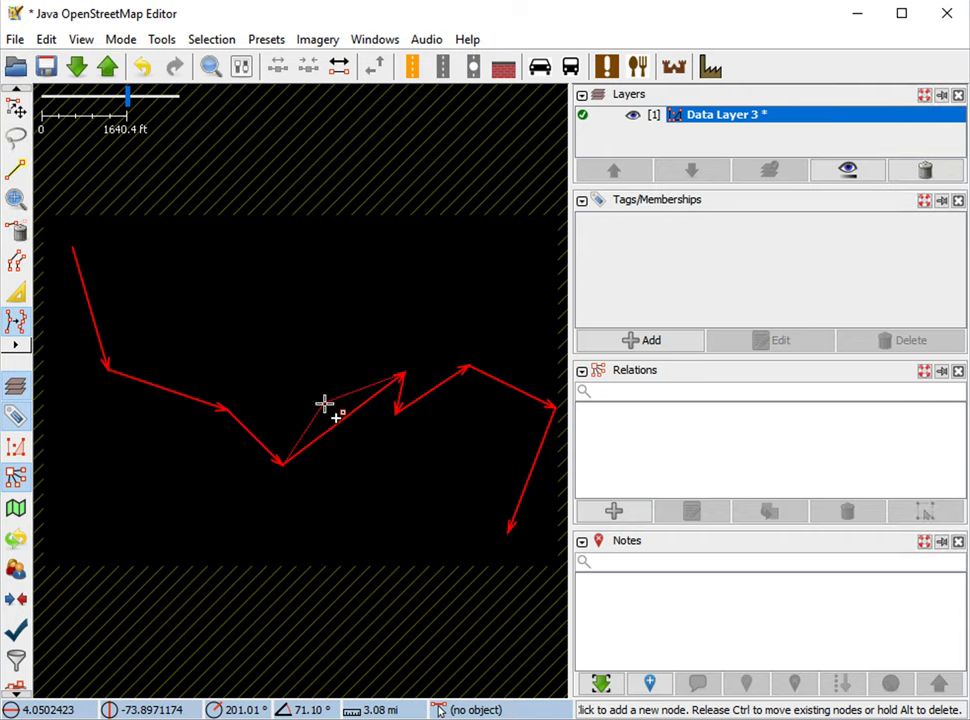
click(229, 437)
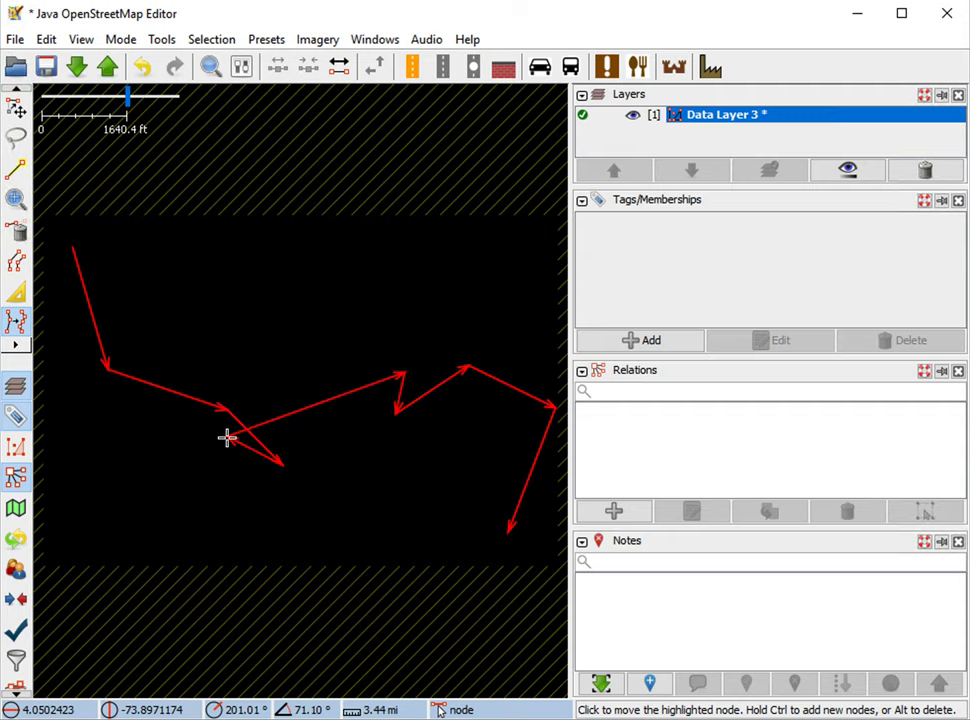
scroll(228, 437, down, 1)
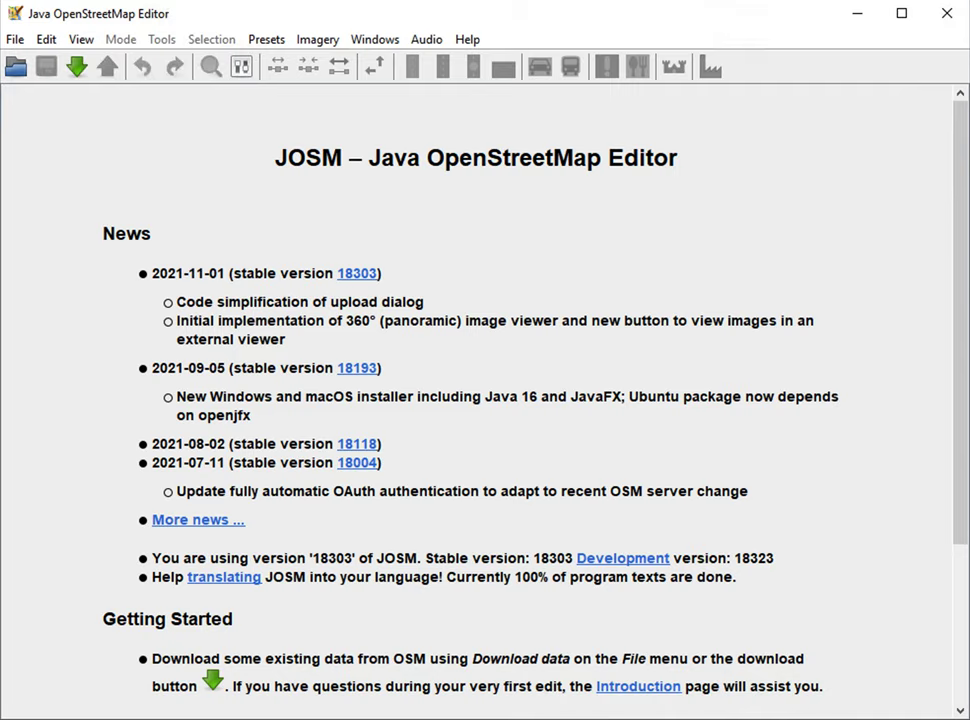
Step: Download OpenStreetMap data for a small area around a river stretch, bounded by about 4.0756, -71.5794 and 4.0941, -71.5213
click(79, 68)
drag(413, 327, 604, 366)
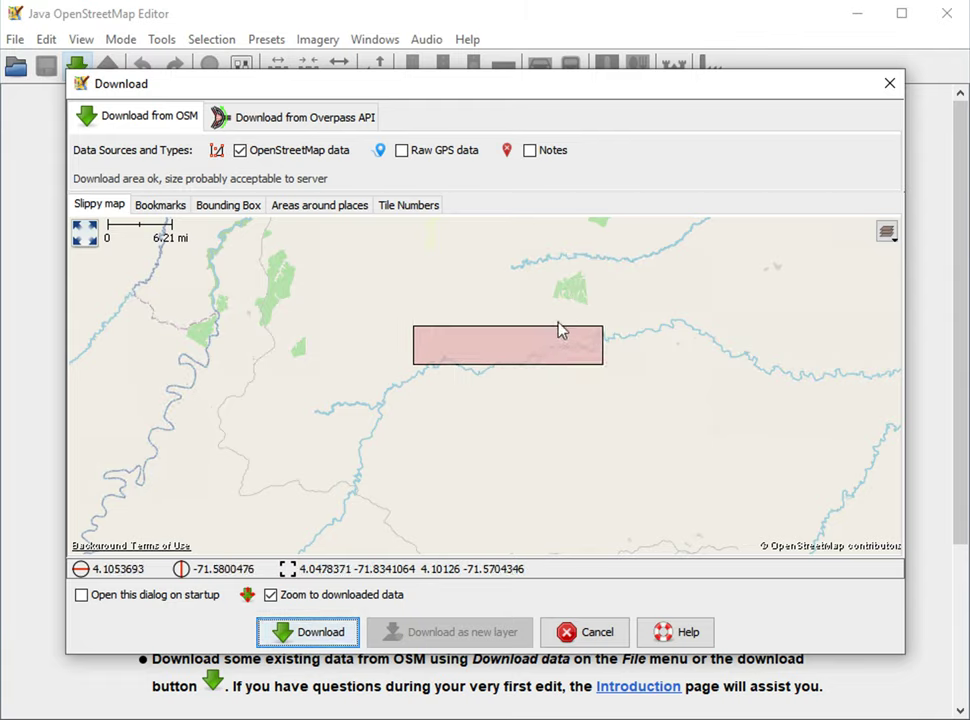
scroll(660, 336, up, 2)
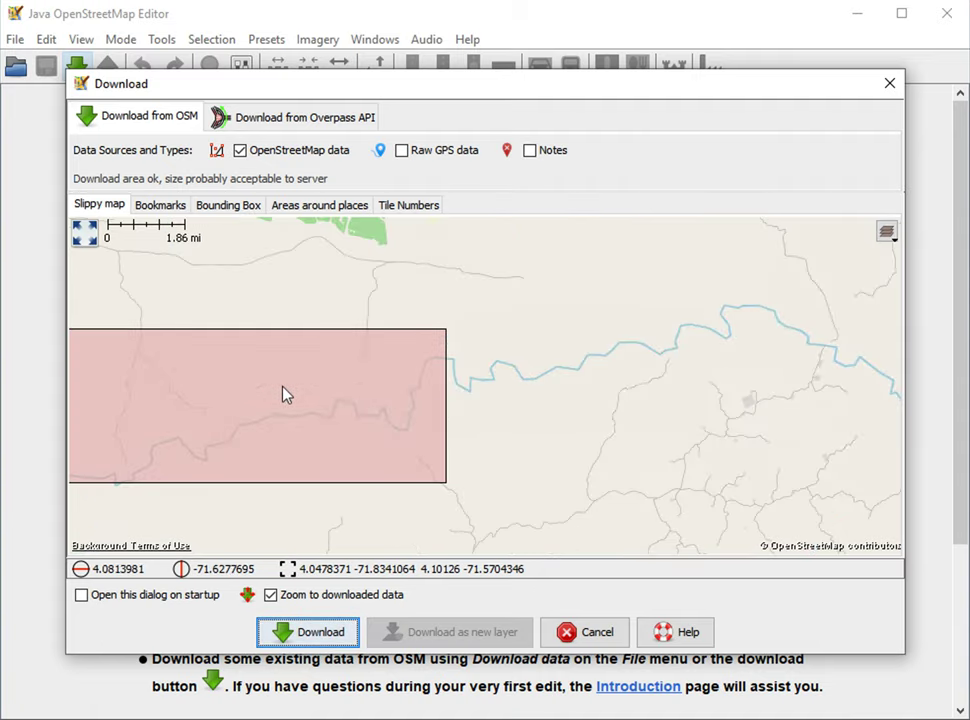
click(221, 314)
click(558, 372)
drag(587, 403, 423, 358)
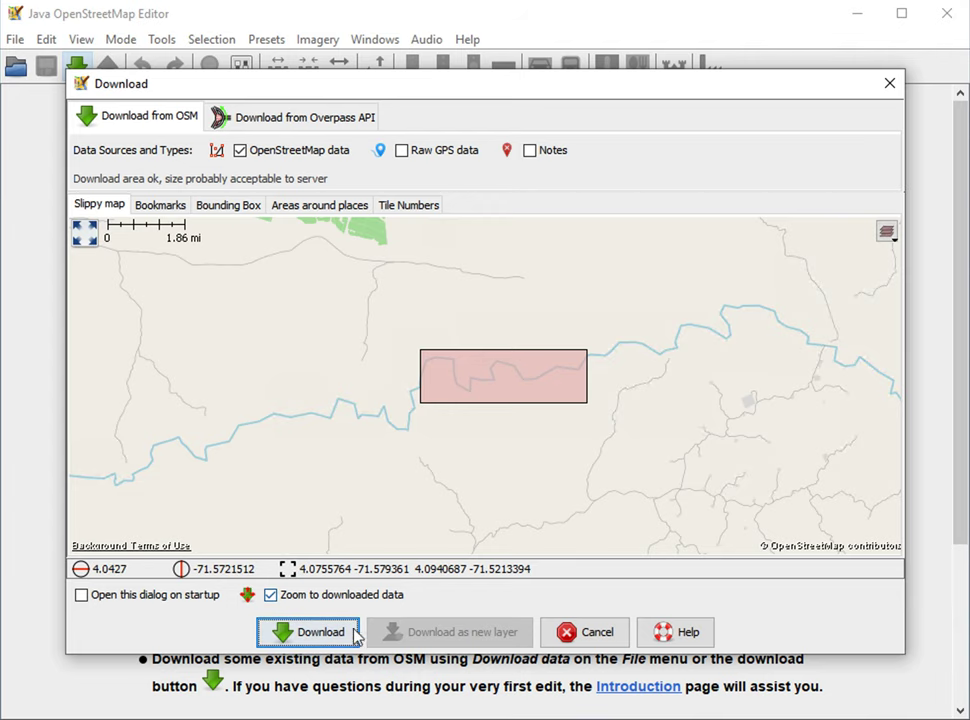
click(335, 636)
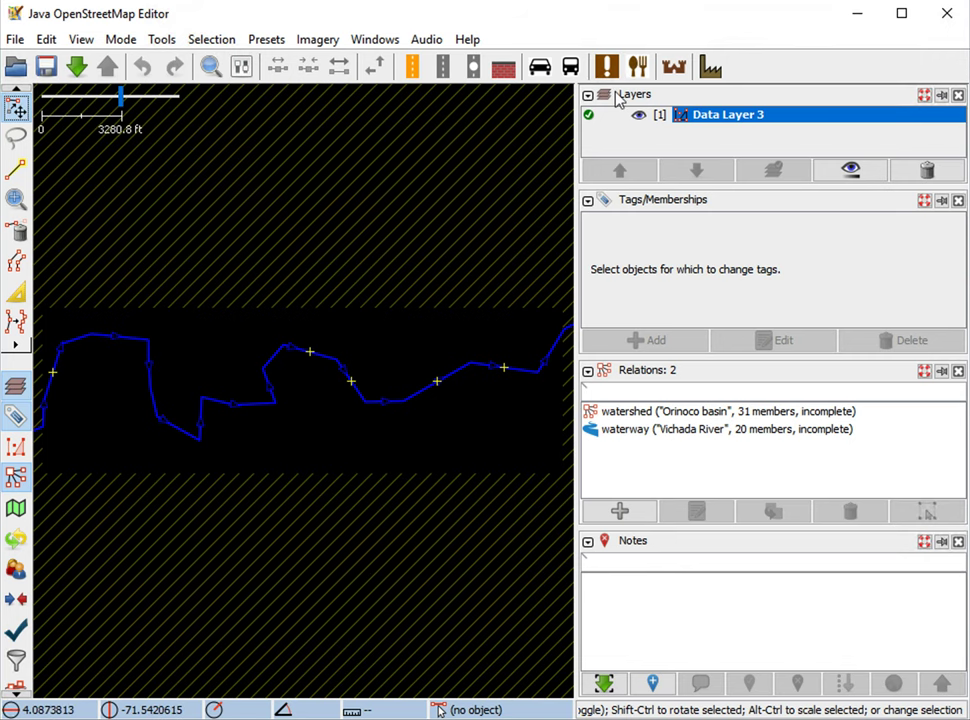
Step: Add Bing aerial imagery as a background layer and dismiss the imagery alignment notice
click(336, 41)
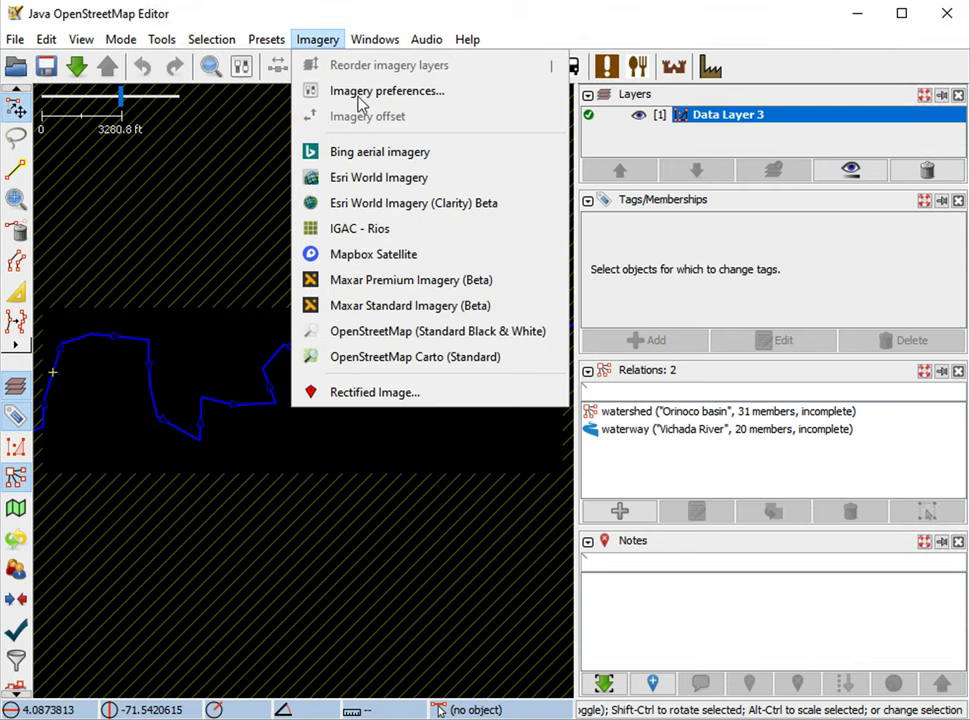
click(372, 154)
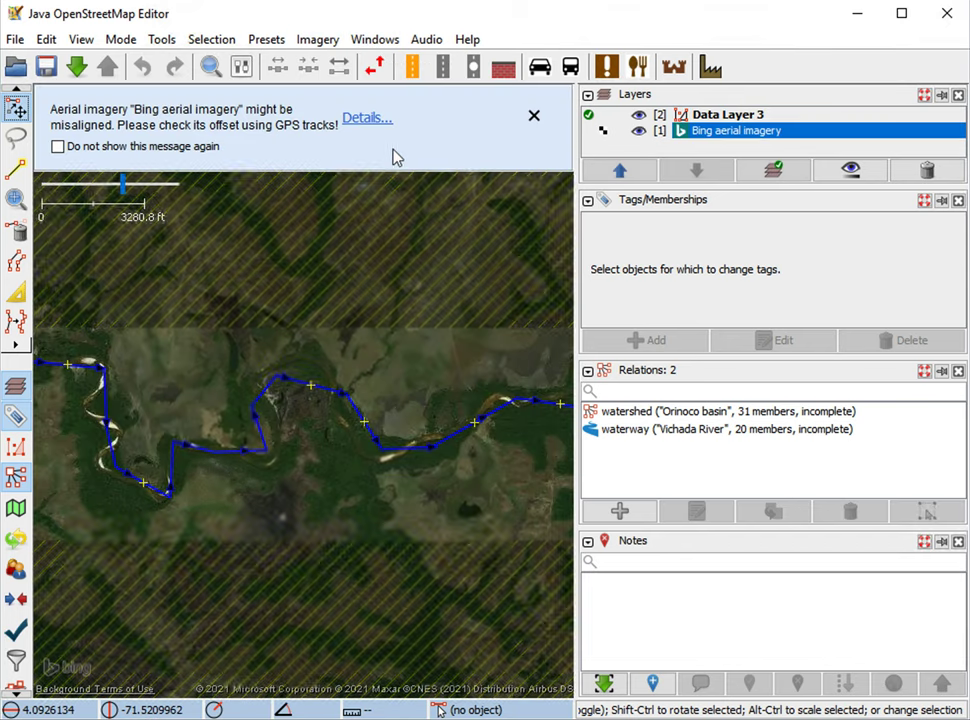
click(534, 117)
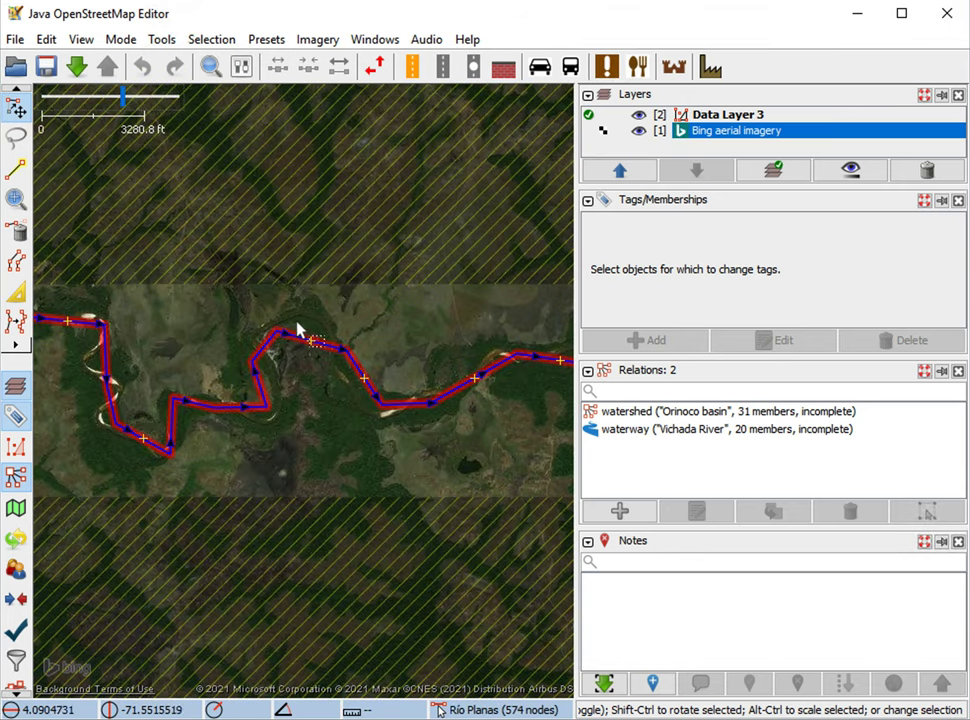
Step: Select the Río Planas river way and enter Improve Way Accuracy mode with the side panels hidden
click(305, 343)
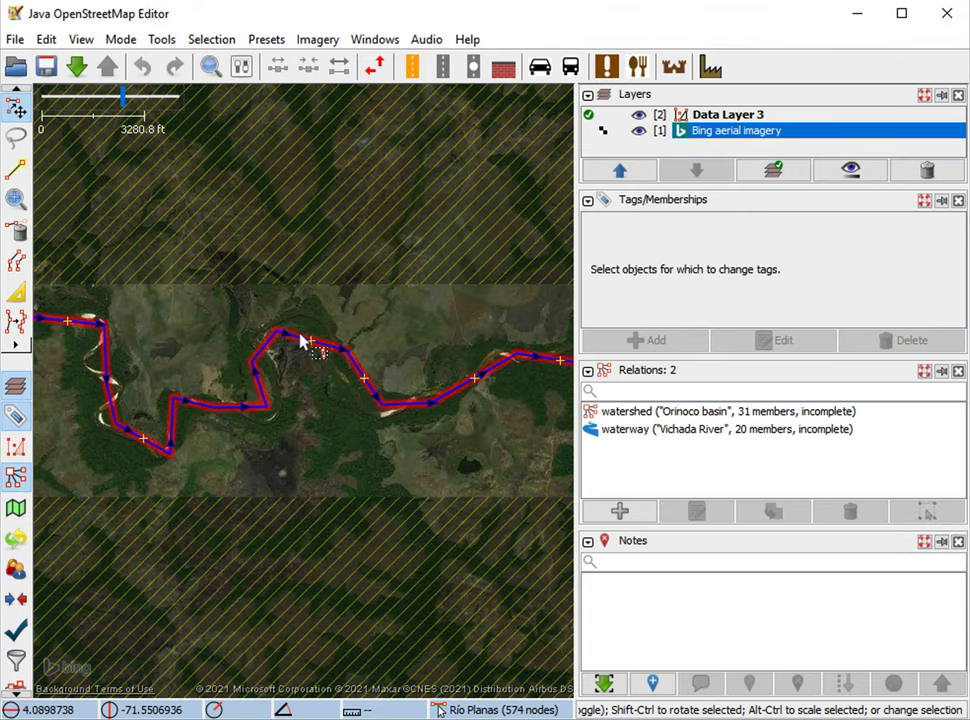
scroll(303, 340, up, 3)
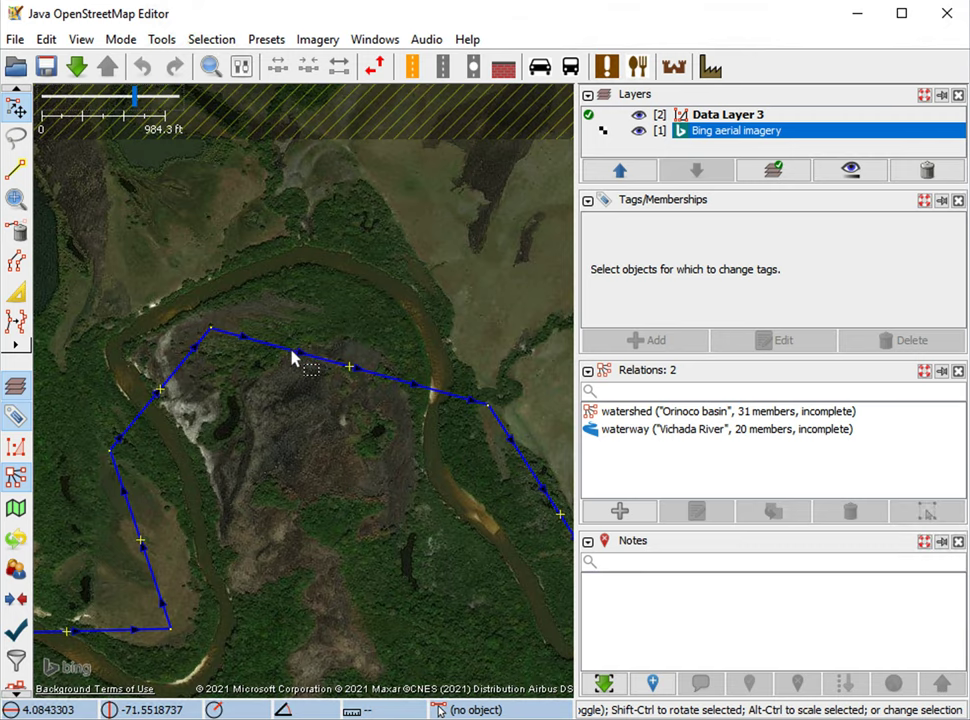
scroll(293, 357, down, 2)
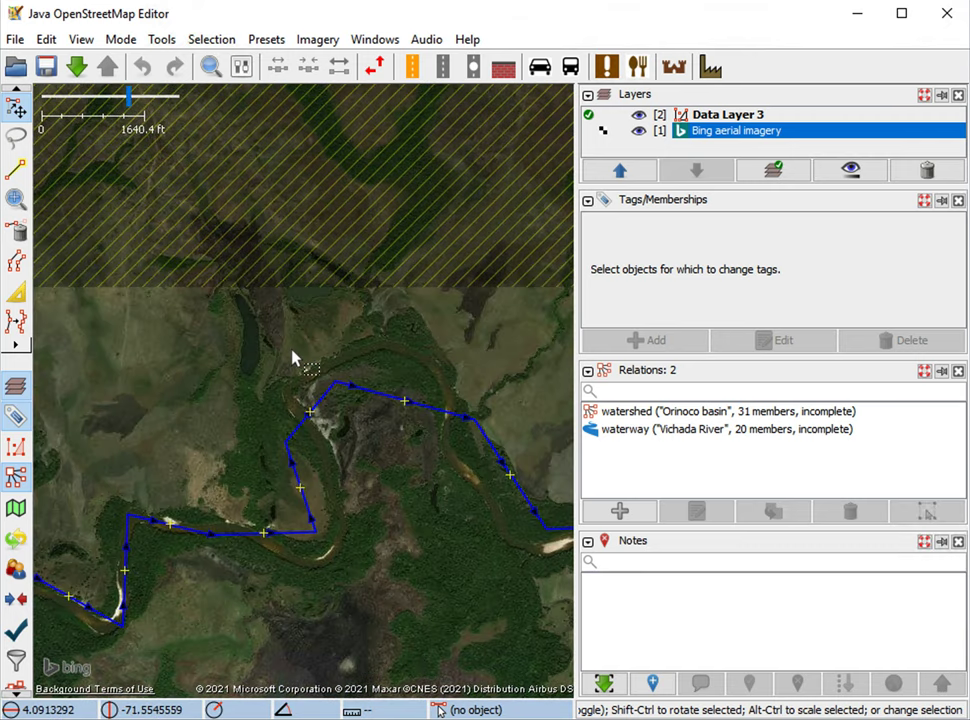
click(369, 401)
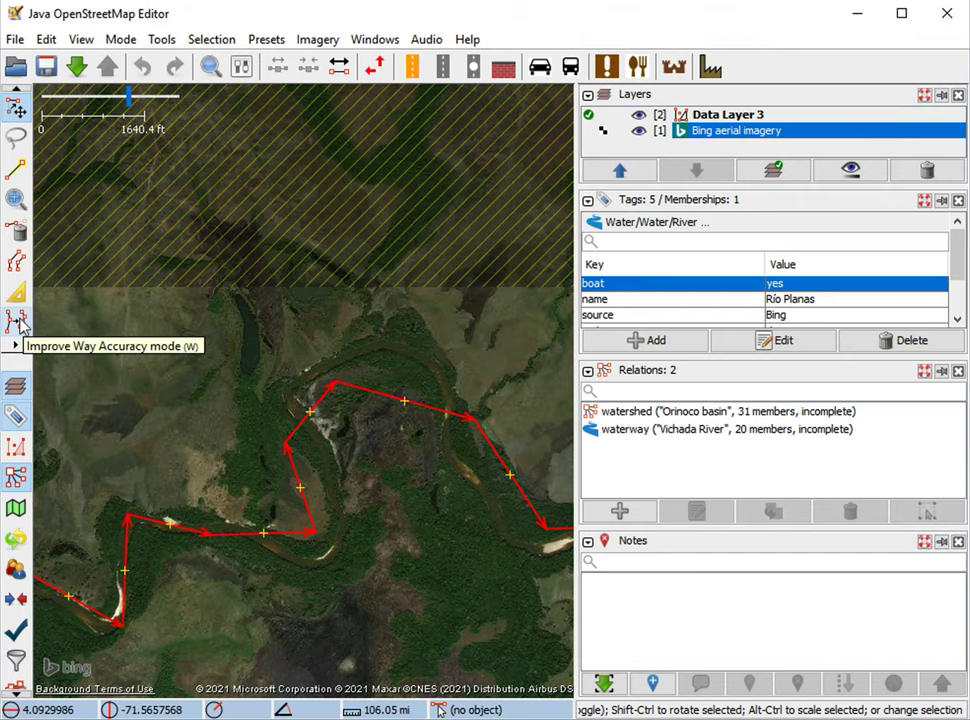
key(w)
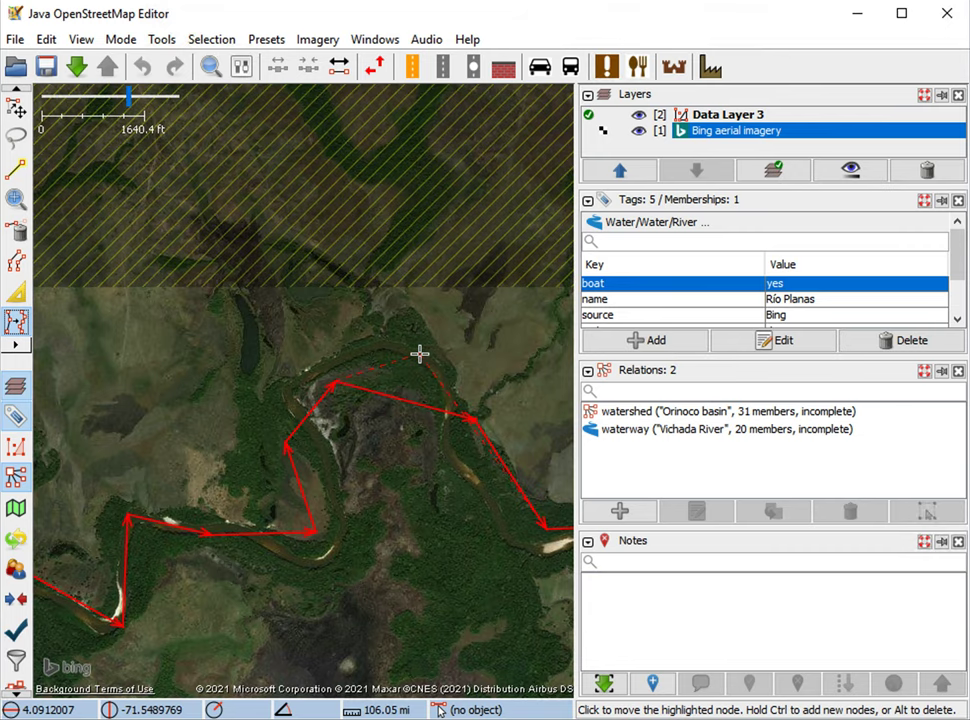
key(Tab)
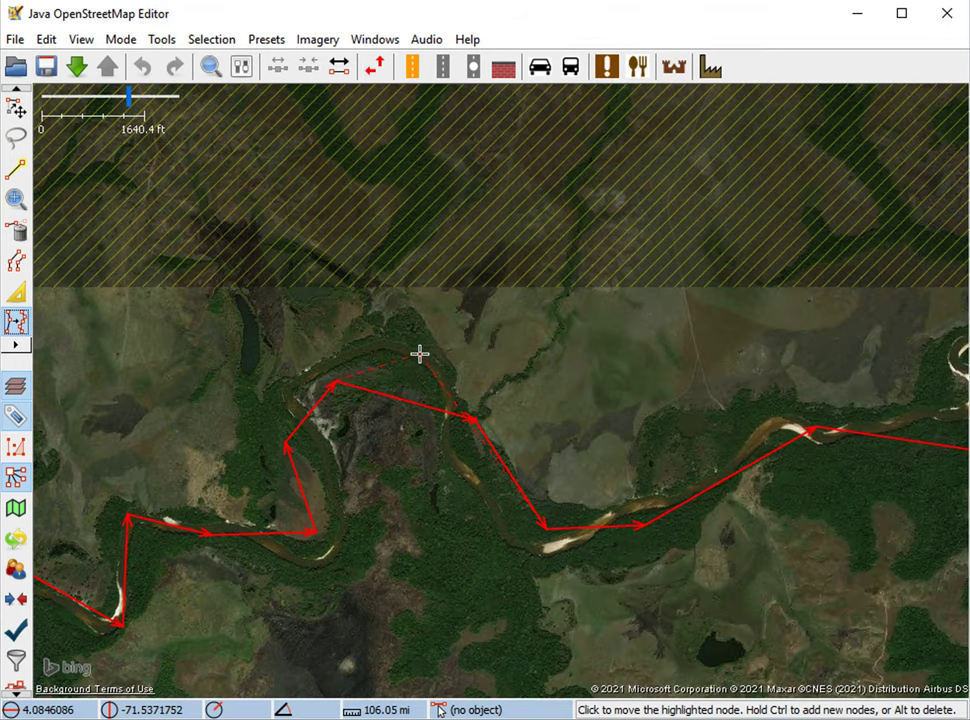
Step: Move the node inside the northern river bend onto the channel and add eight nodes eastward along the arc's centreline
scroll(418, 356, up, 2)
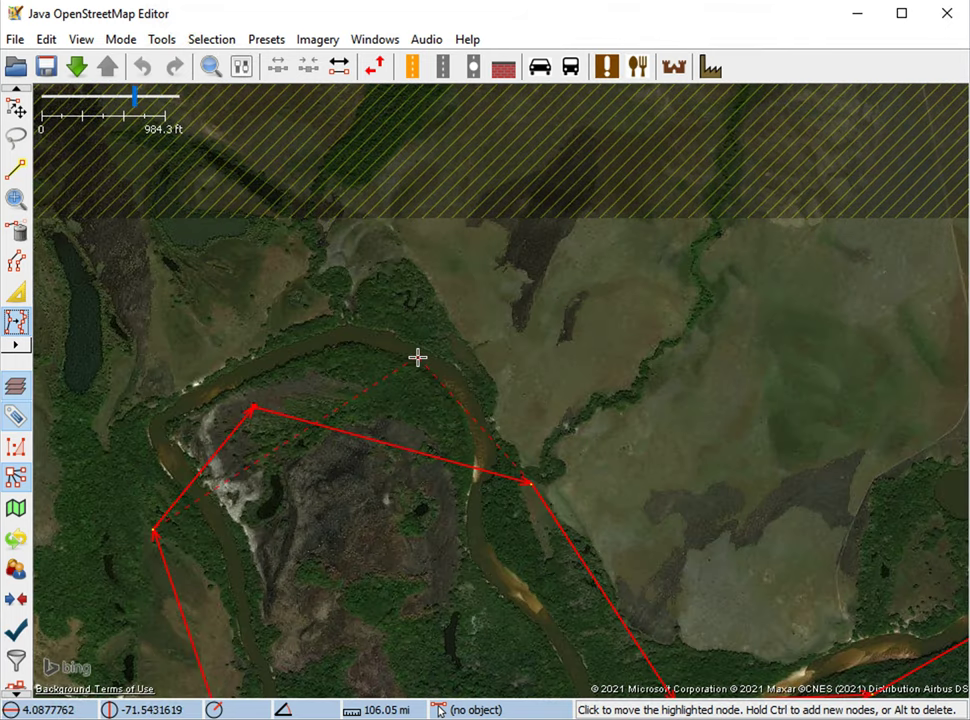
scroll(418, 356, up, 4)
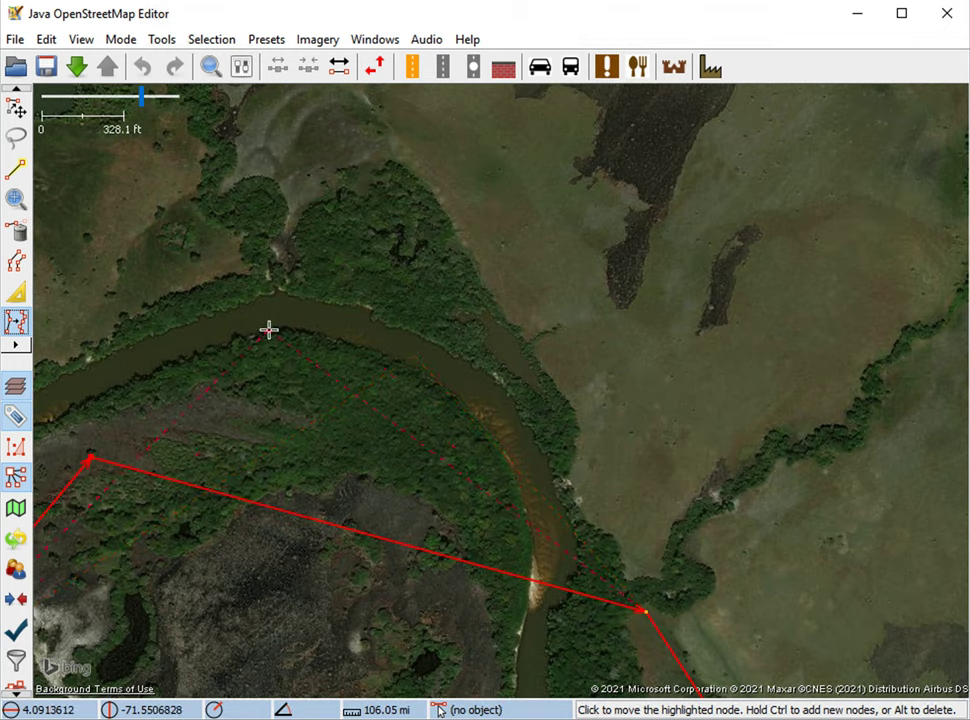
click(67, 392)
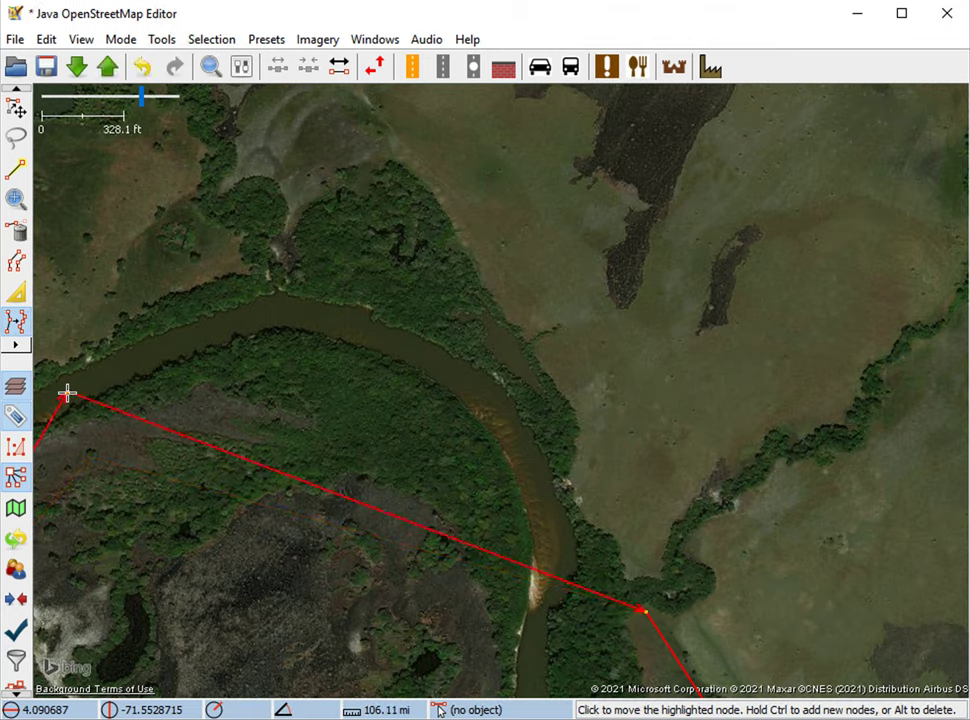
ctrl+click(140, 362)
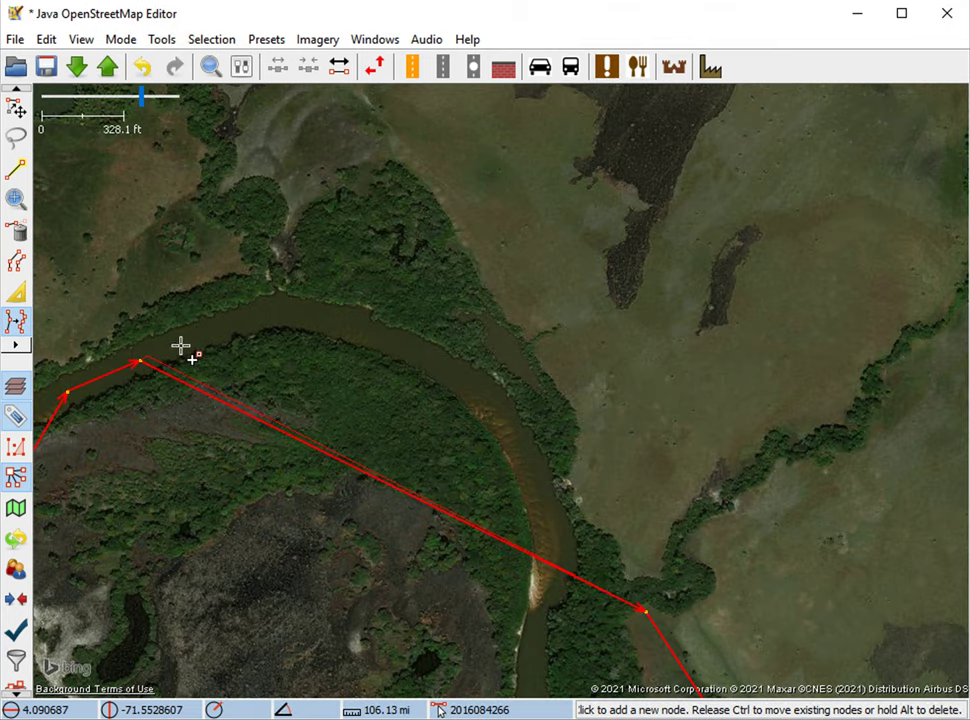
ctrl+click(188, 342)
ctrl+click(233, 325)
ctrl+click(282, 318)
ctrl+click(316, 316)
ctrl+click(353, 323)
ctrl+click(393, 340)
ctrl+click(439, 362)
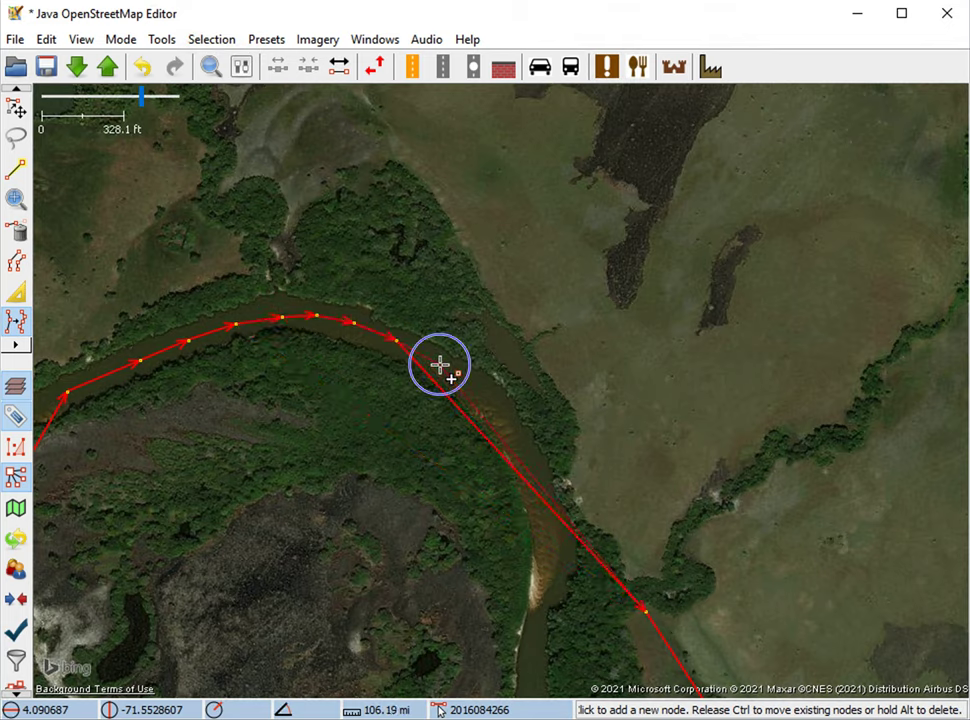
Step: Add six nodes down the eastern side of the northern bend along the channel, and shift the last one farther downstream
ctrl+click(486, 391)
ctrl+click(513, 420)
ctrl+click(530, 448)
ctrl+click(547, 479)
ctrl+click(556, 510)
ctrl+click(567, 546)
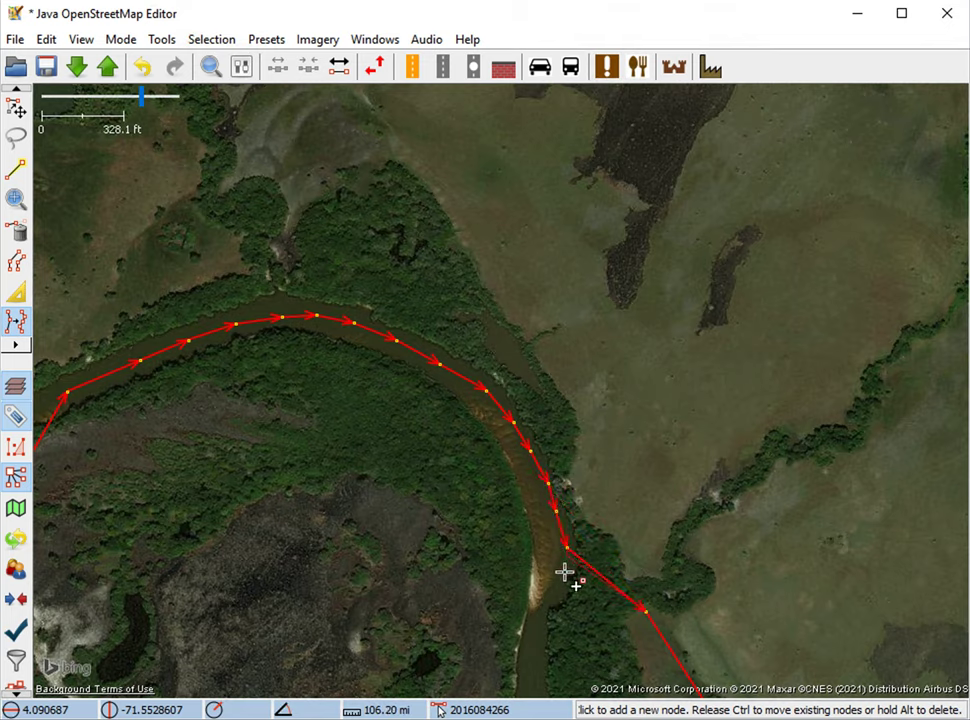
click(560, 587)
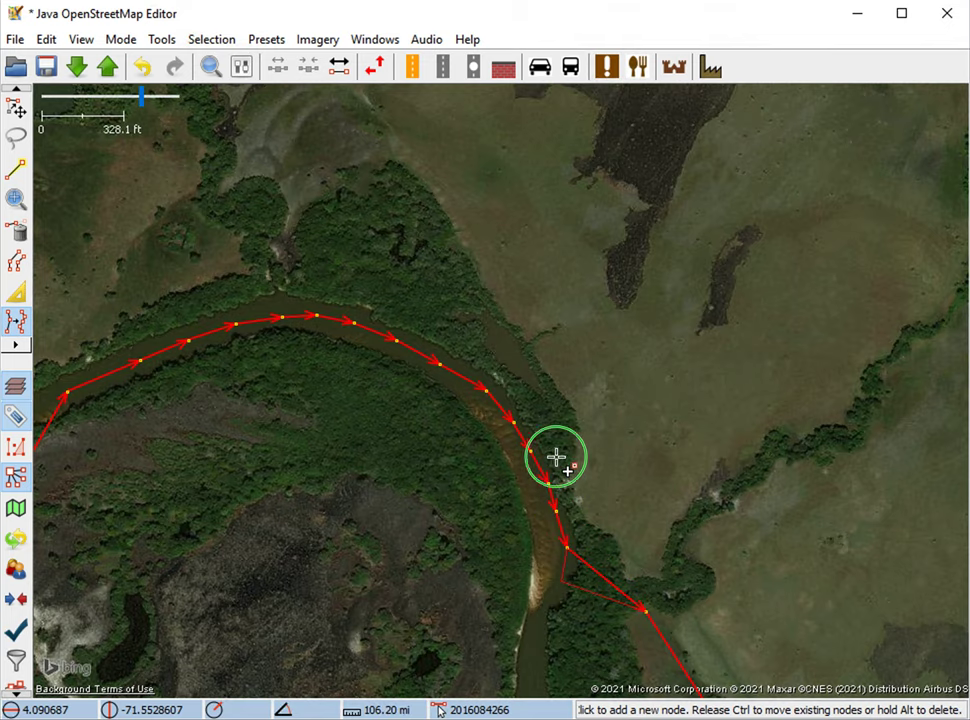
Step: Move the off-river node east of the channel onto the river and add five nodes downstream to just before the sandbar
key(ctrl+Down)
key(ctrl+Down)
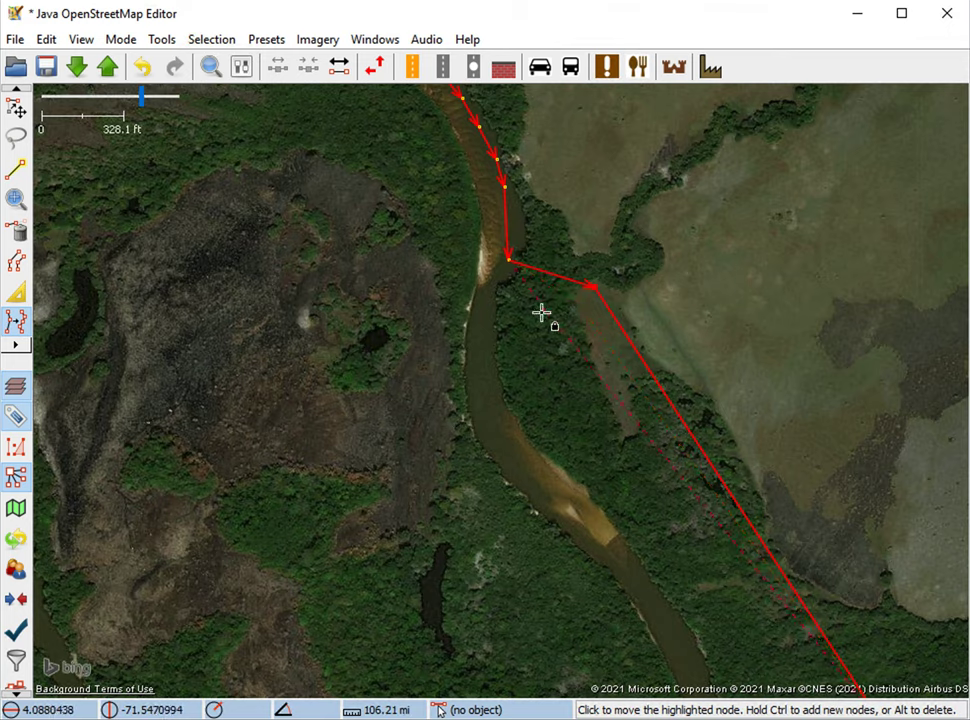
click(483, 300)
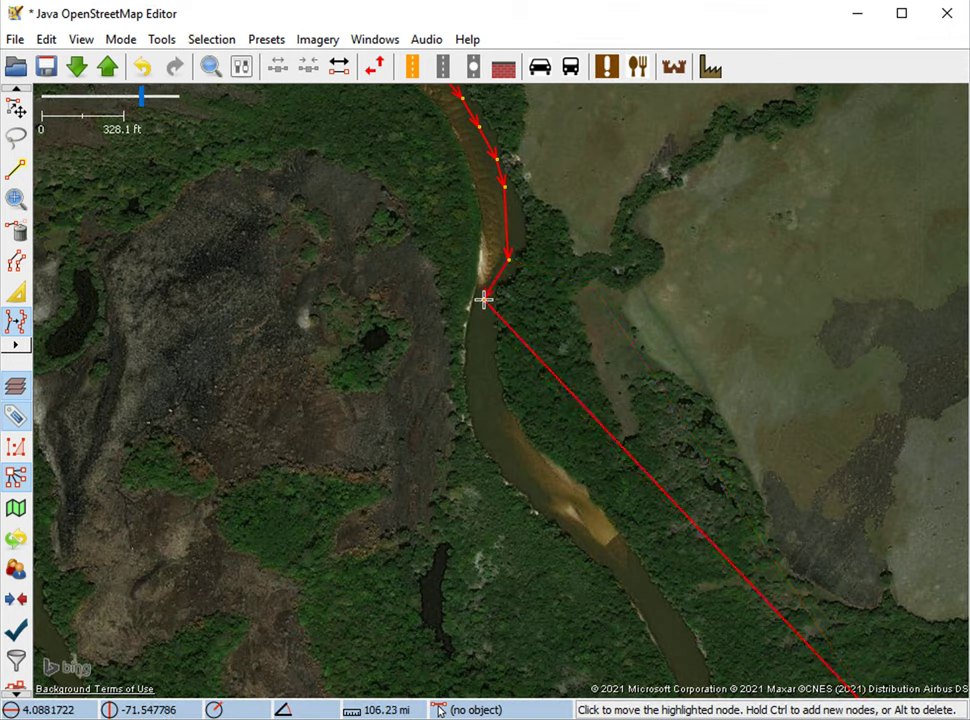
ctrl+click(481, 329)
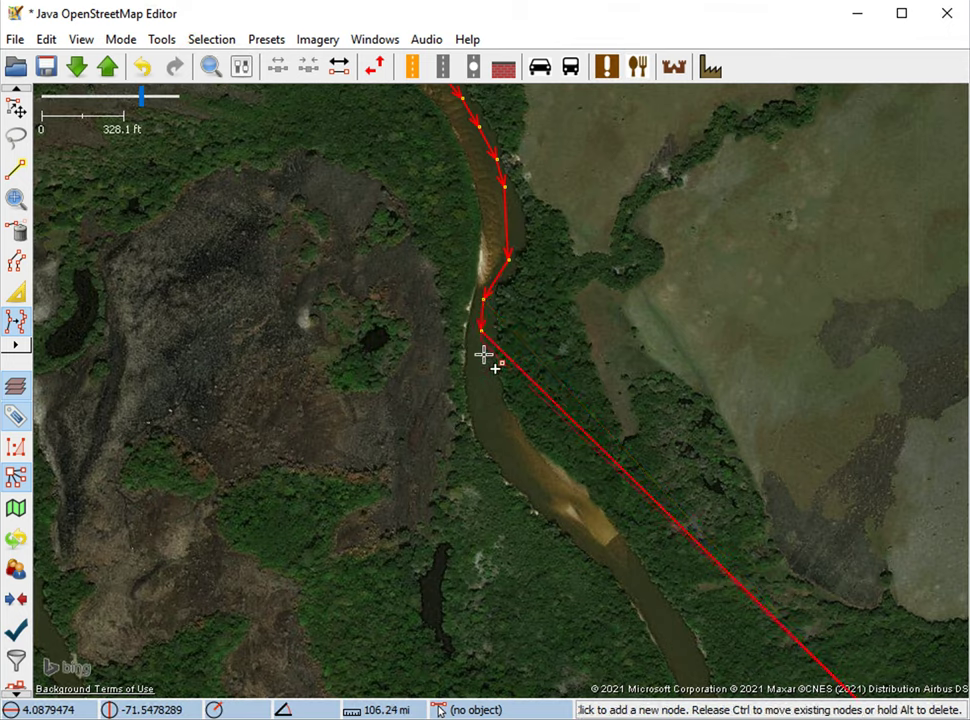
ctrl+click(481, 362)
ctrl+click(485, 398)
ctrl+click(490, 428)
ctrl+click(500, 451)
Step: Add seven nodes southeastward along the channel, following the river past the sandbar
ctrl+click(522, 480)
ctrl+click(552, 507)
ctrl+click(575, 531)
ctrl+click(609, 552)
ctrl+click(631, 575)
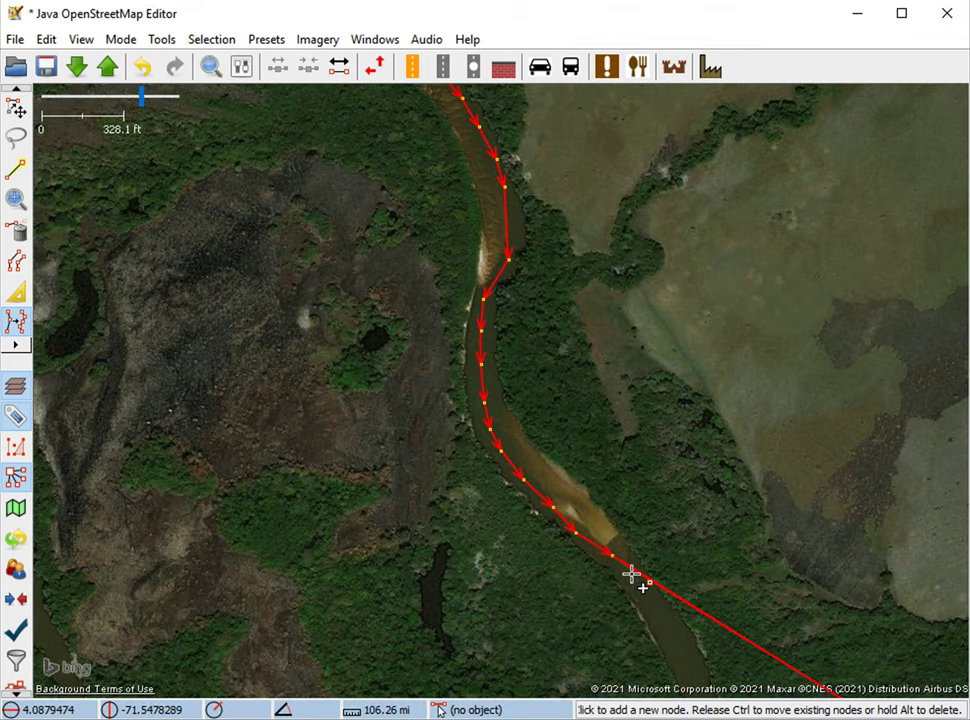
ctrl+click(650, 605)
ctrl+click(670, 638)
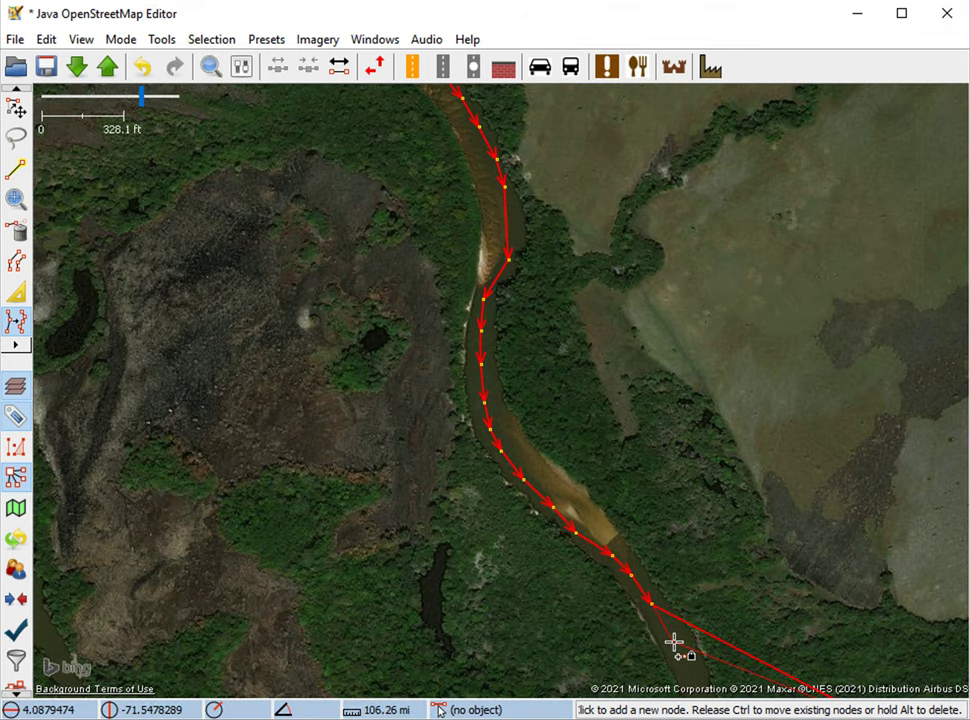
Step: Add three nodes along the channel south of the sandbar, leading the way into the next eastward bend
drag(692, 638, 508, 300)
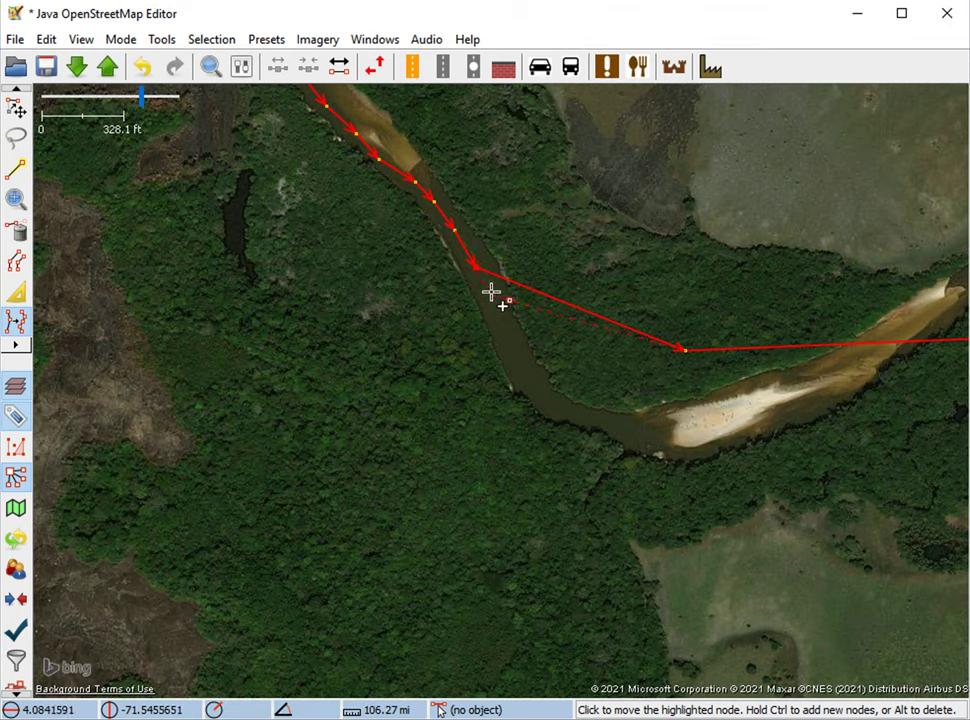
ctrl+click(492, 291)
ctrl+click(512, 347)
ctrl+click(529, 376)
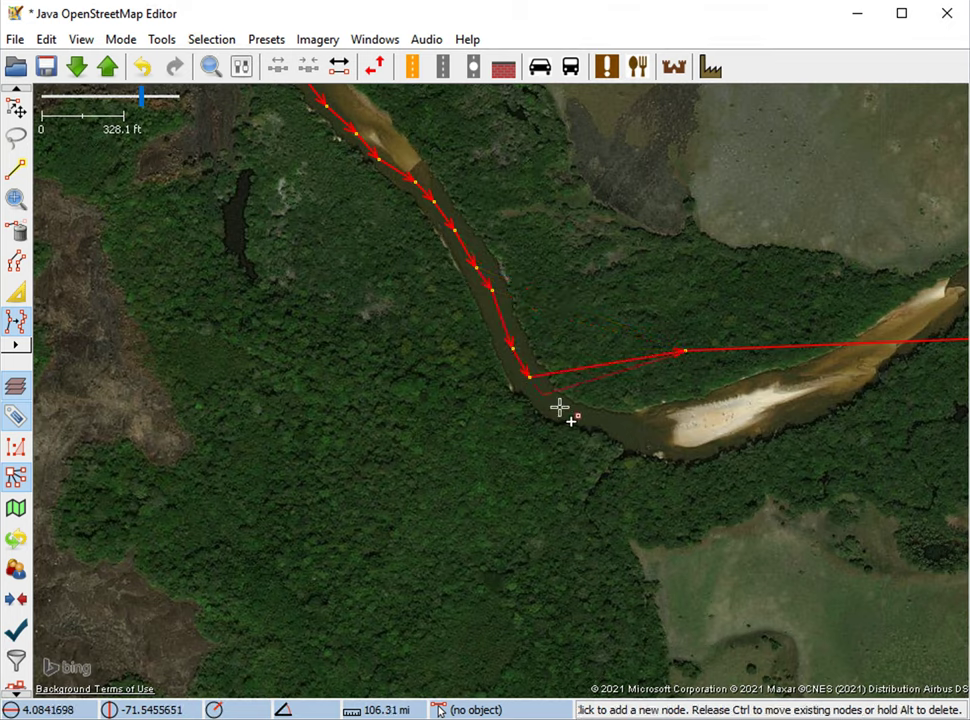